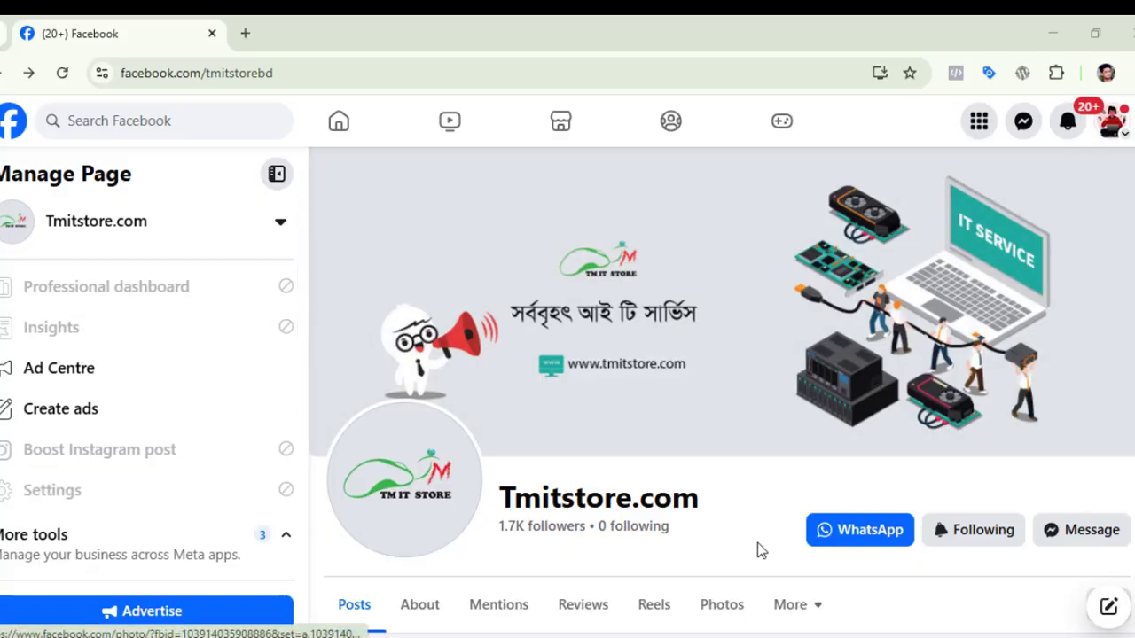
Step: Look through the featured, New Year and boosting-service posts on the Tmitstore.com page
scroll(757, 550, "down", 15)
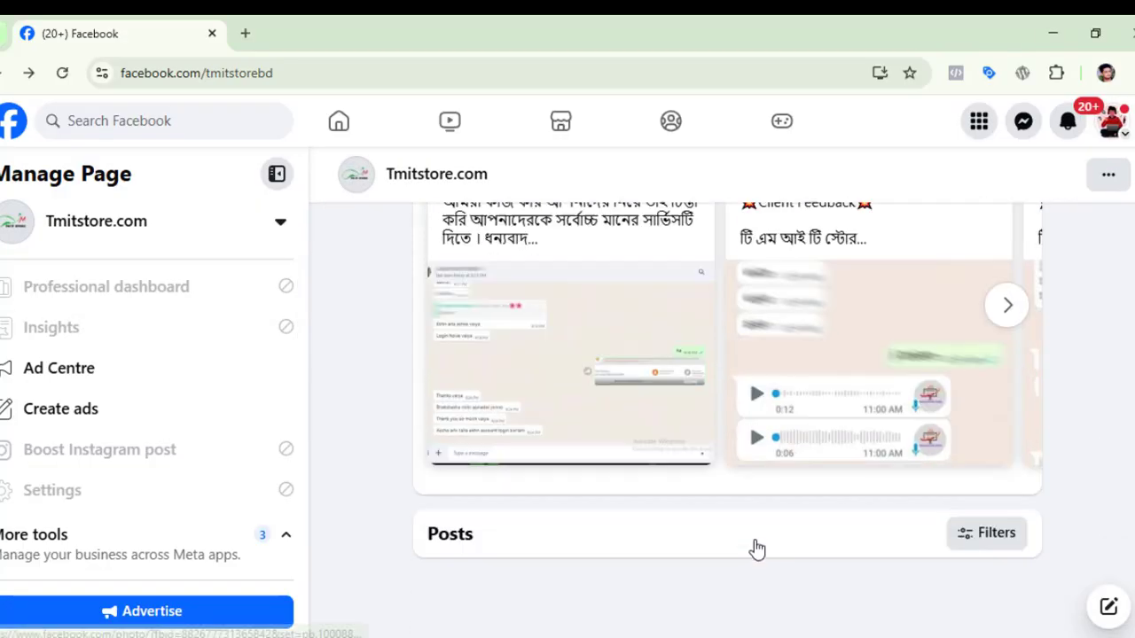
scroll(757, 550, "down", 10)
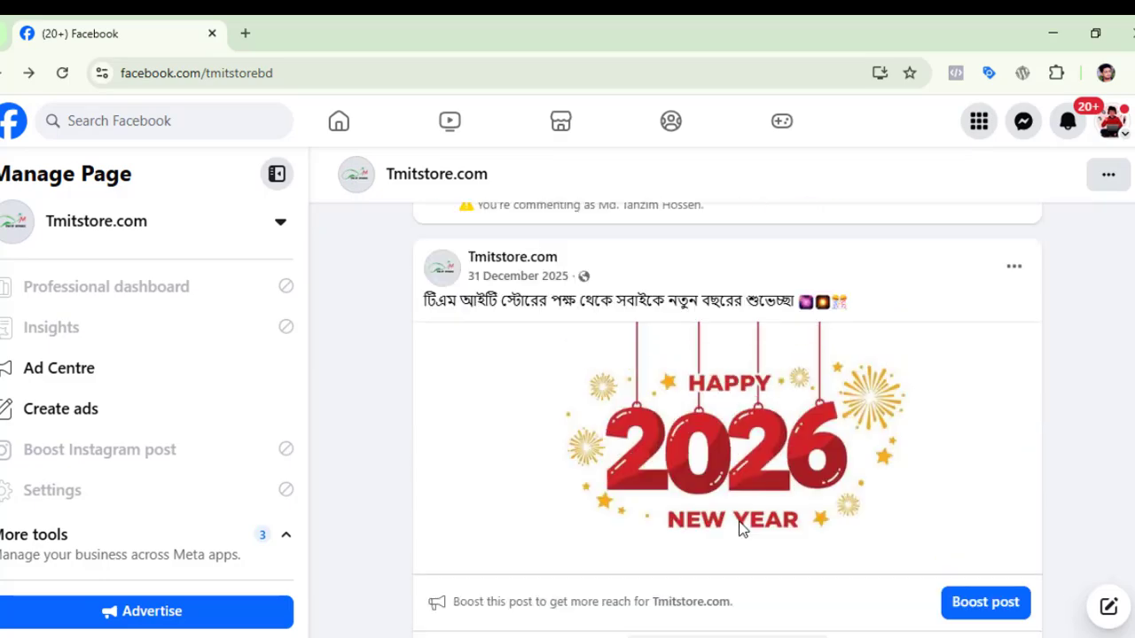
scroll(741, 528, "up", 7)
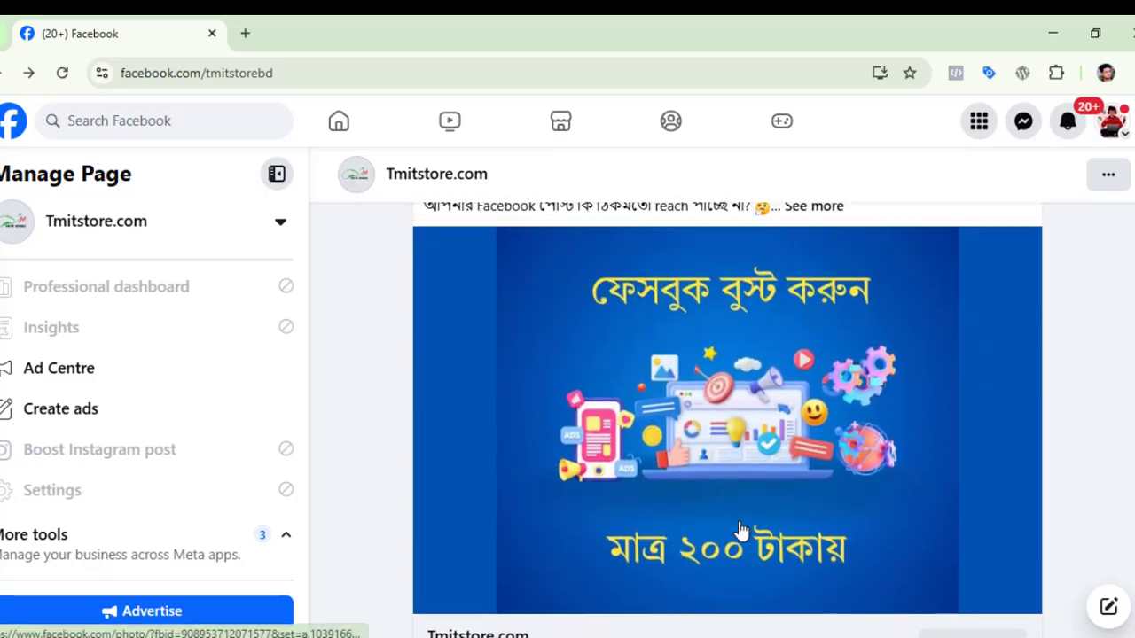
scroll(741, 528, "down", 10)
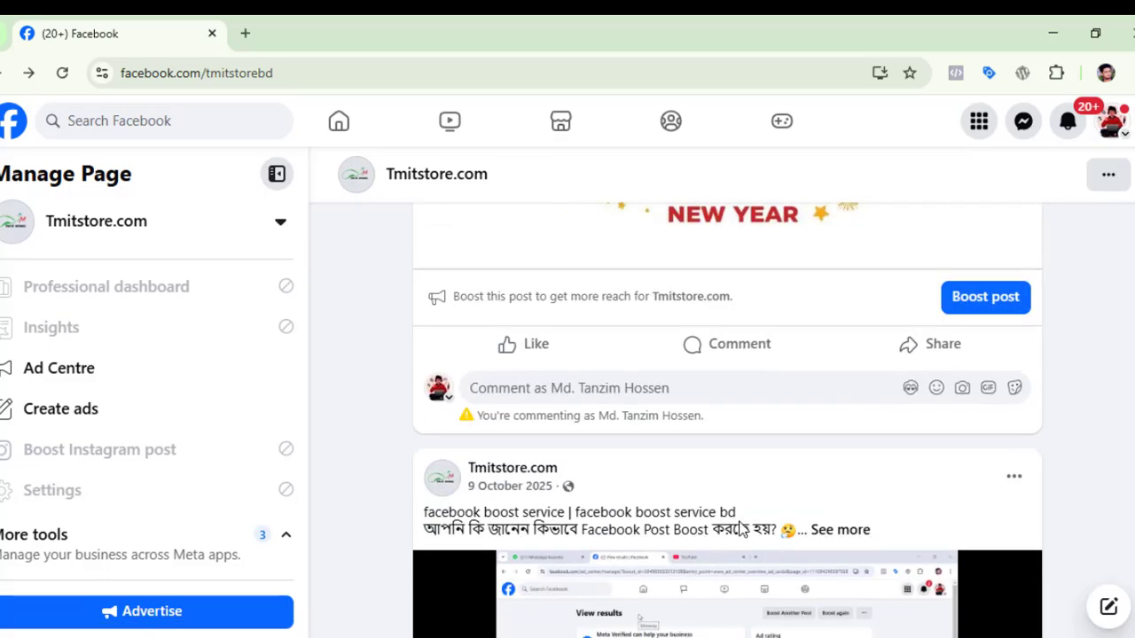
scroll(741, 528, "down", 3)
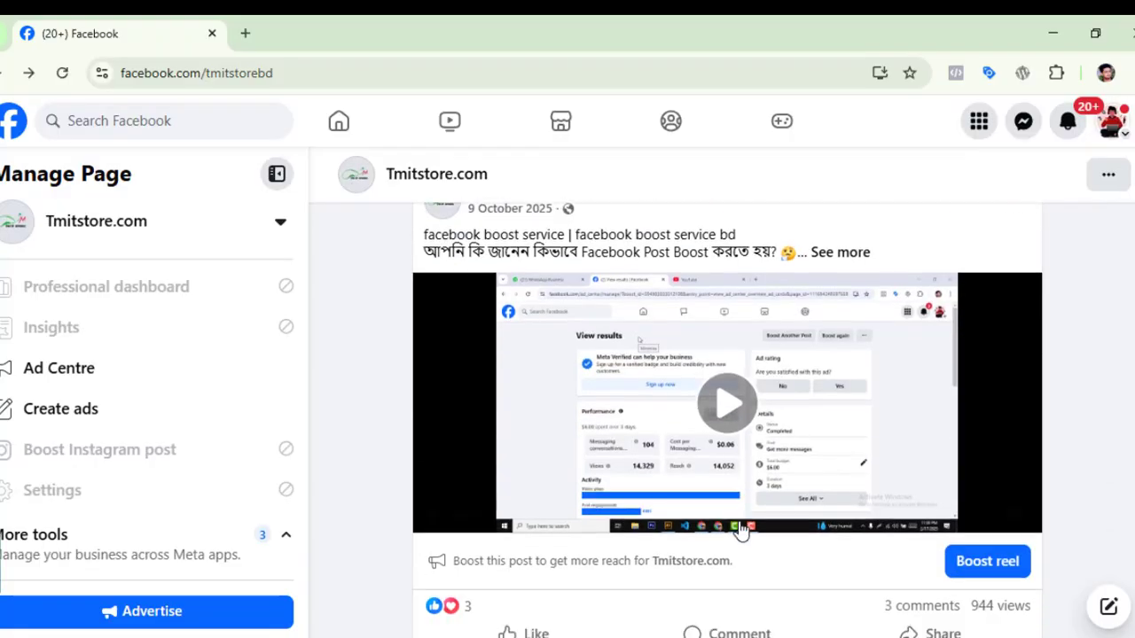
scroll(741, 528, "up", 1)
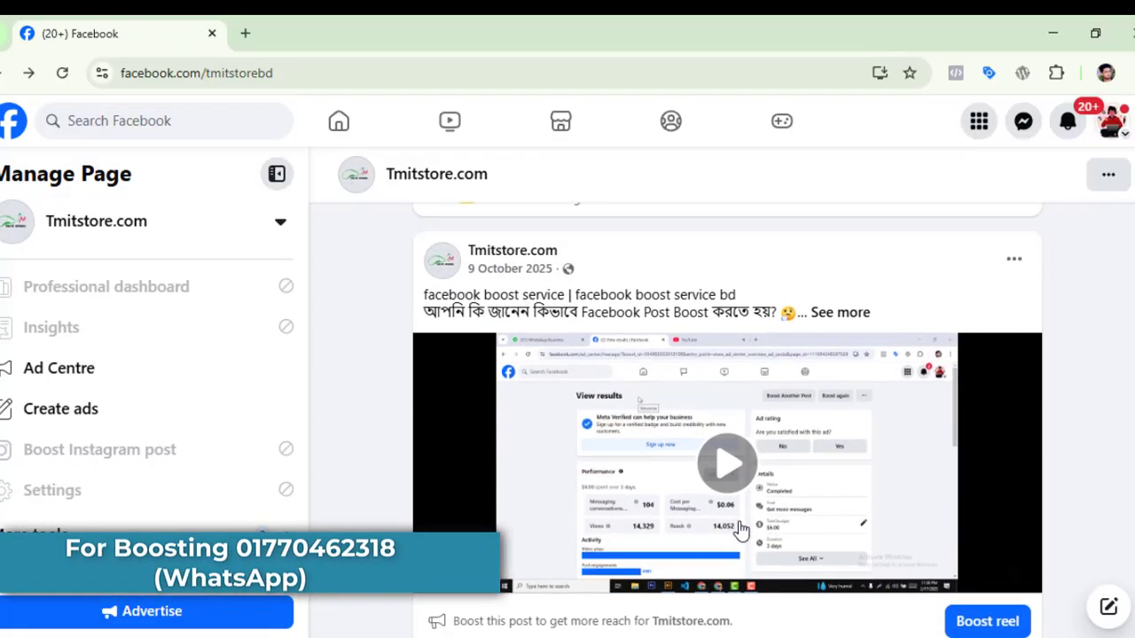
scroll(741, 529, "up", 10)
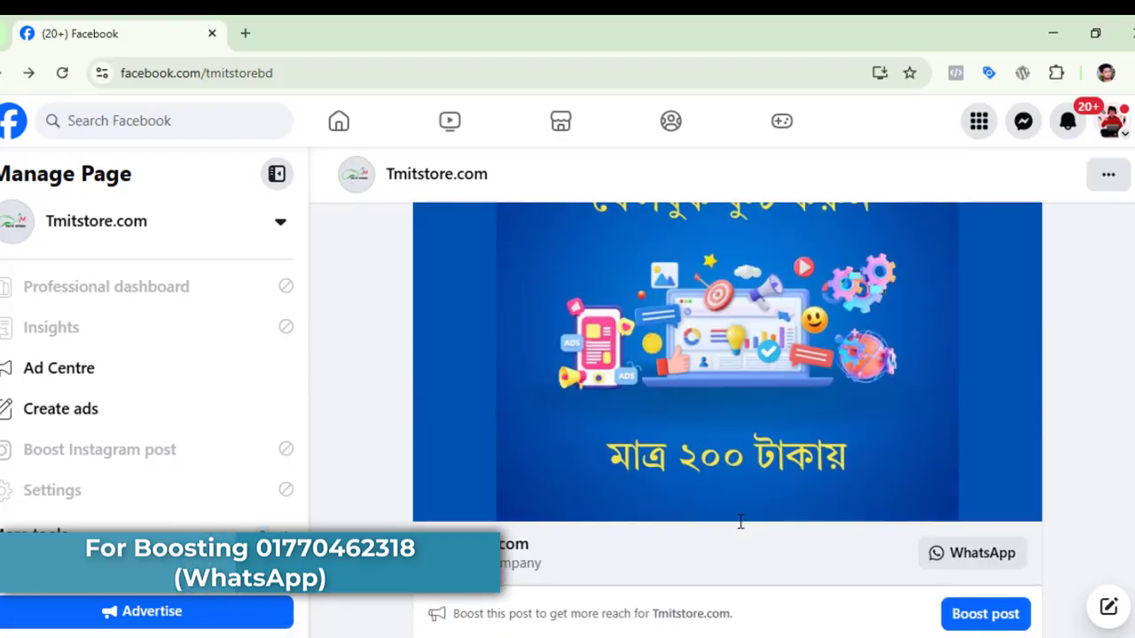
scroll(741, 523, "up", 1)
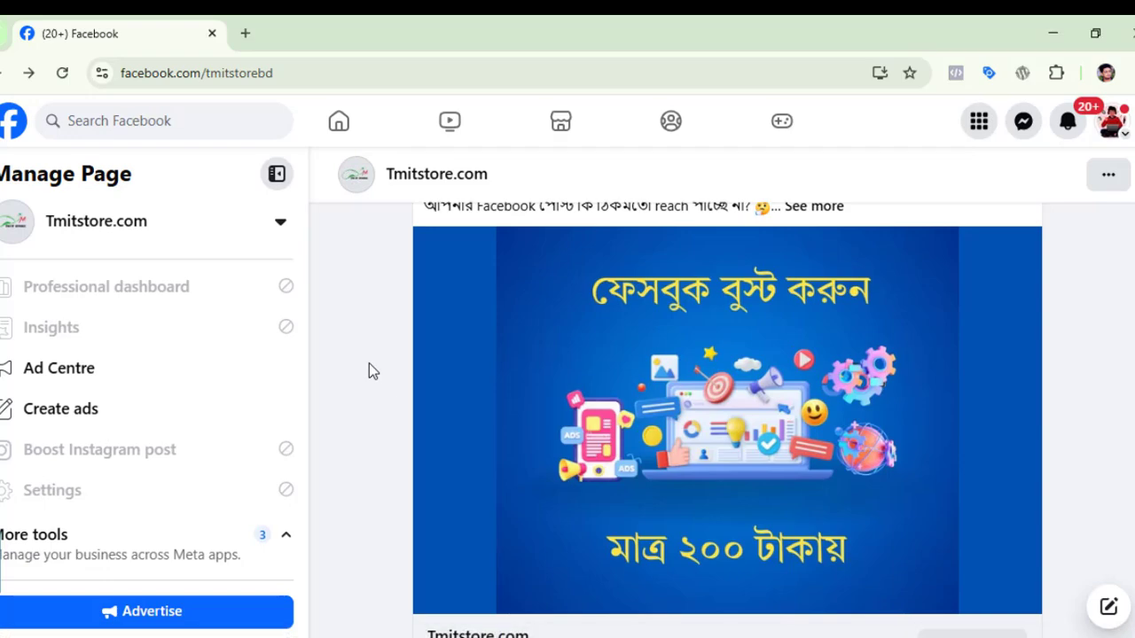
scroll(369, 362, "up", 10)
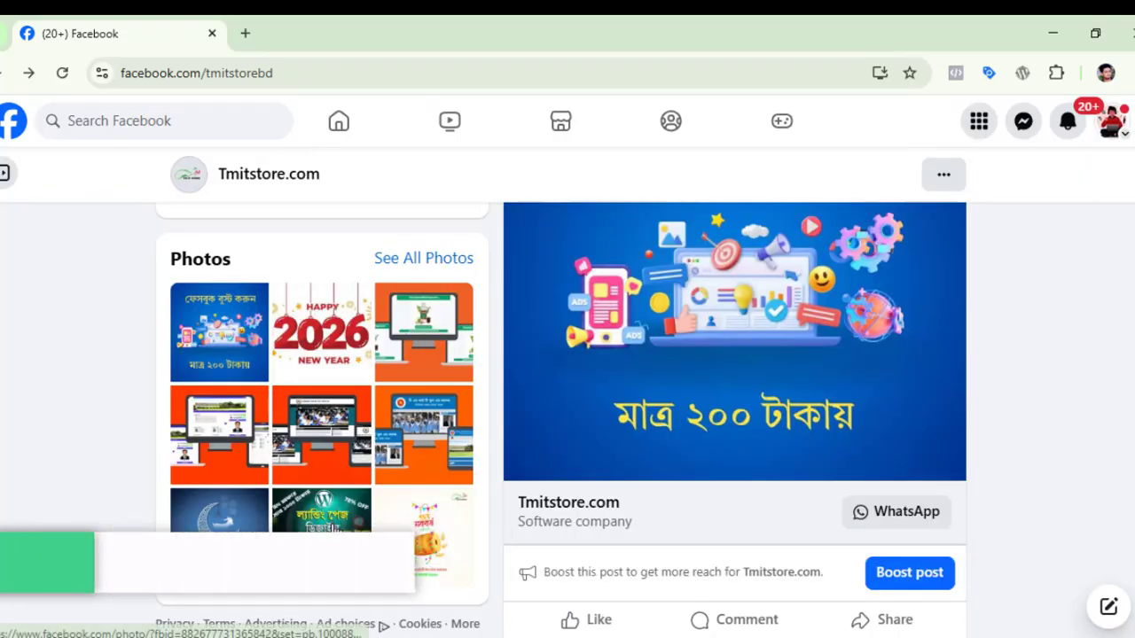
scroll(793, 456, "up", 5)
scroll(793, 457, "down", 5)
scroll(793, 457, "down", 5)
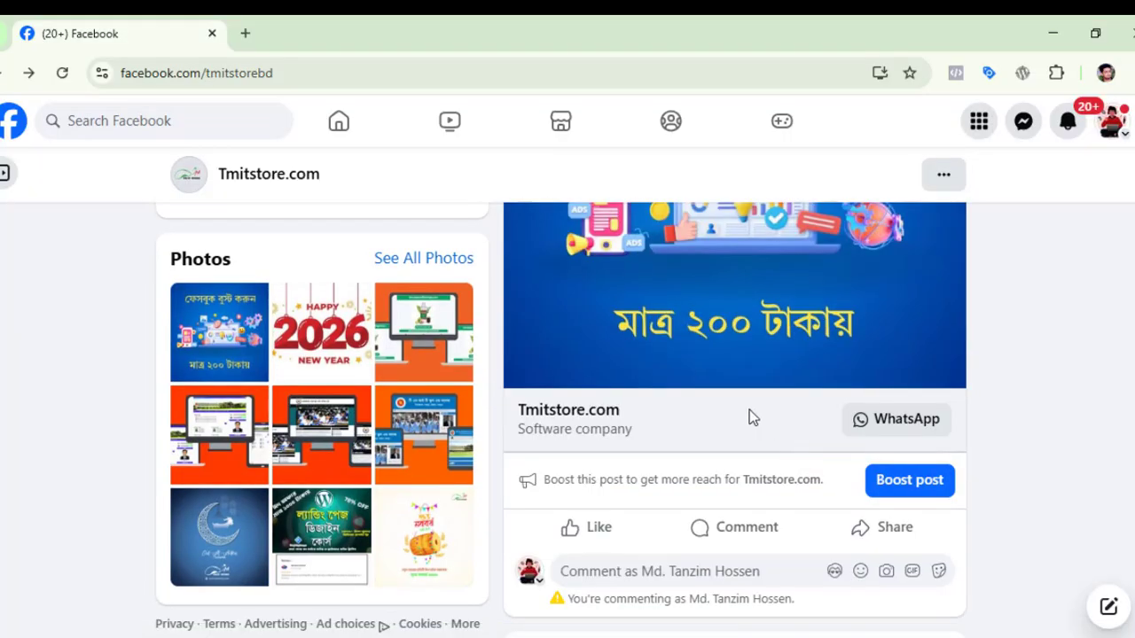
scroll(749, 417, "up", 10)
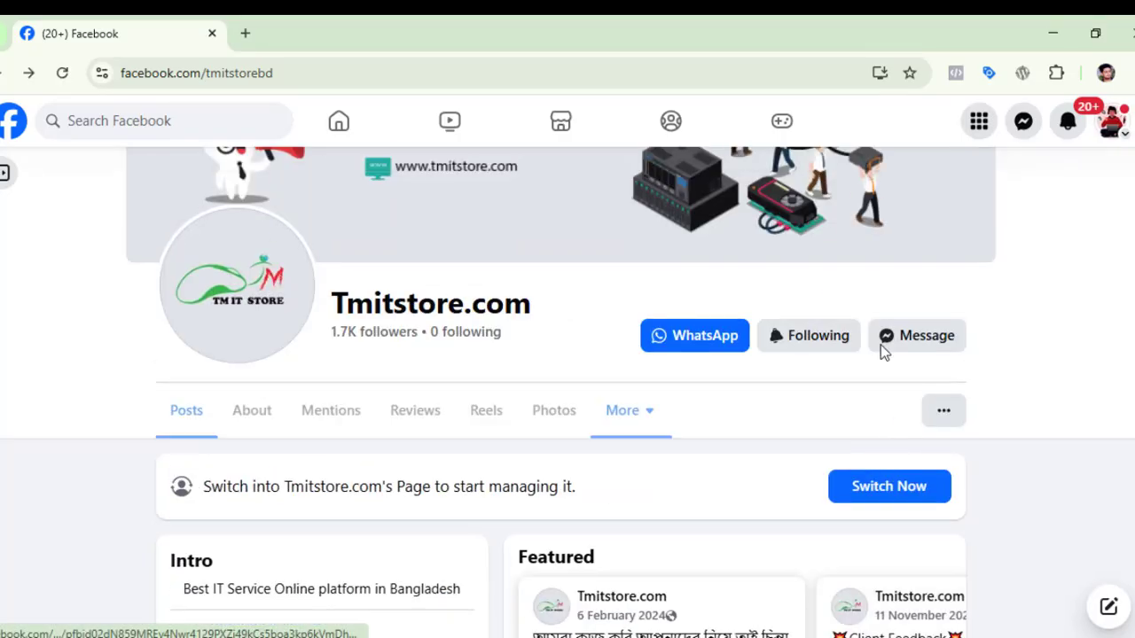
Step: Examine the page's intro details and the "Facebook Post Boosting Offer!" post with its boost option
scroll(608, 429, "down", 5)
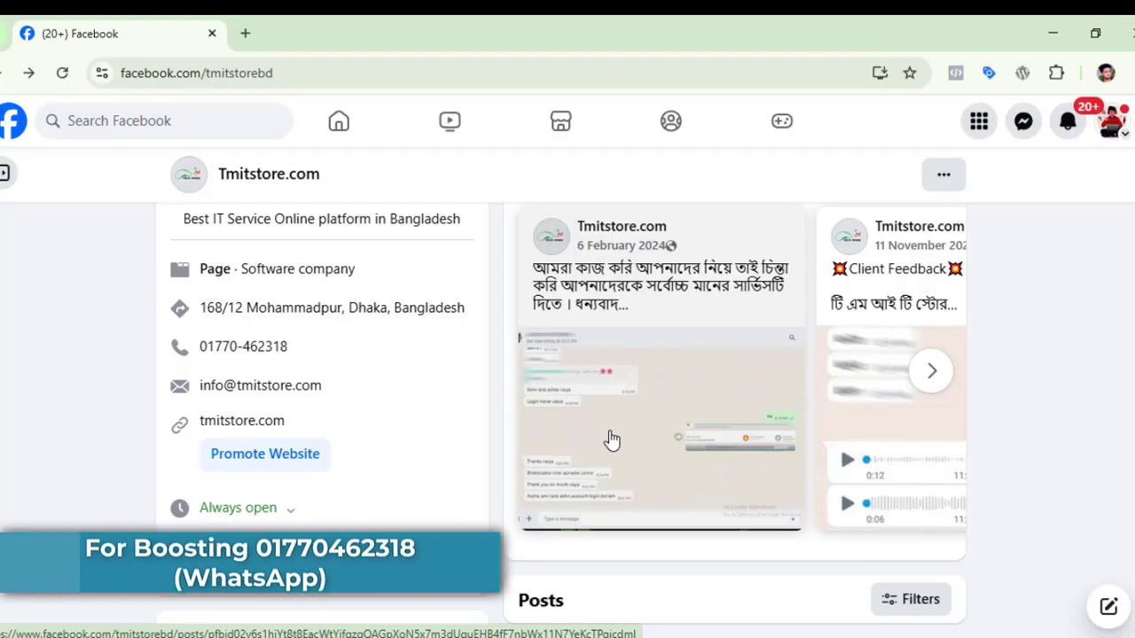
scroll(612, 439, "down", 3)
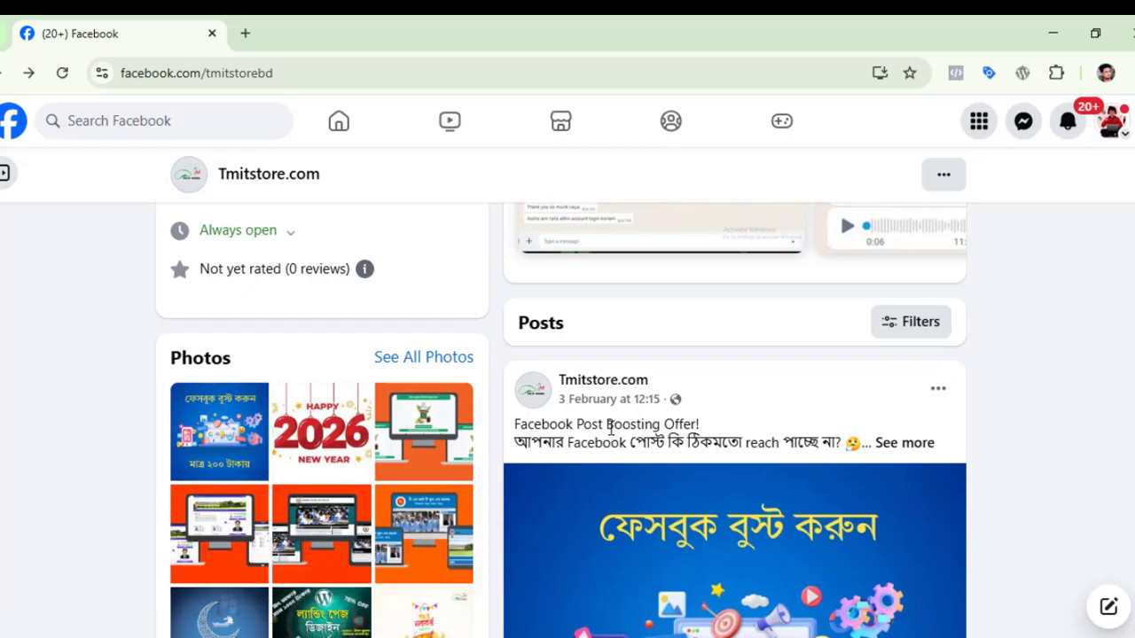
scroll(657, 416, "down", 3)
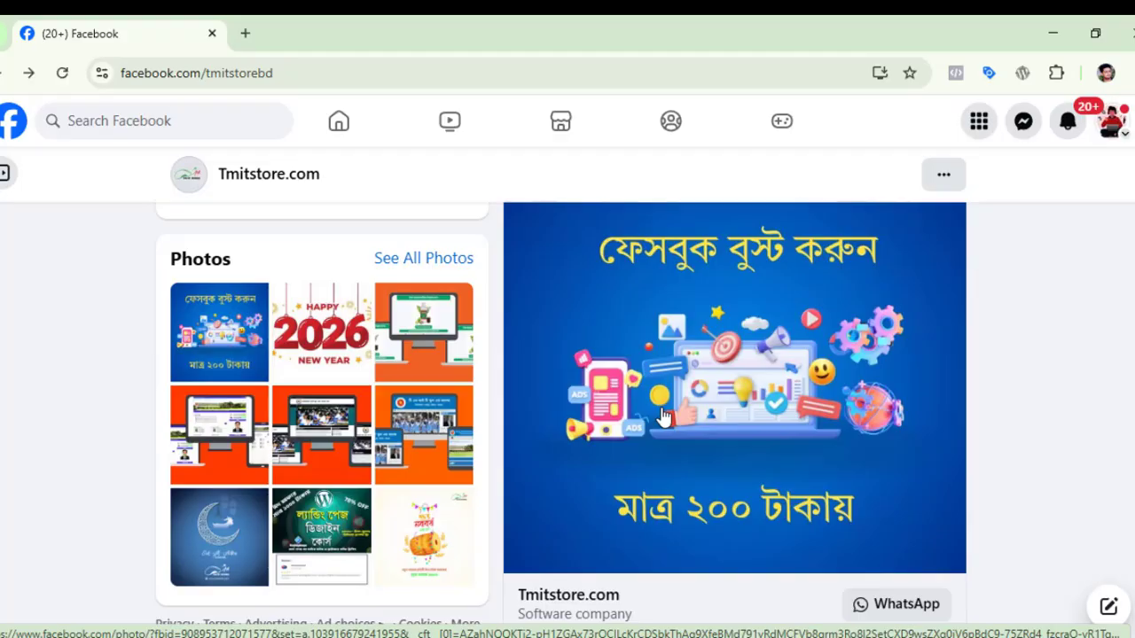
scroll(820, 434, "up", 2)
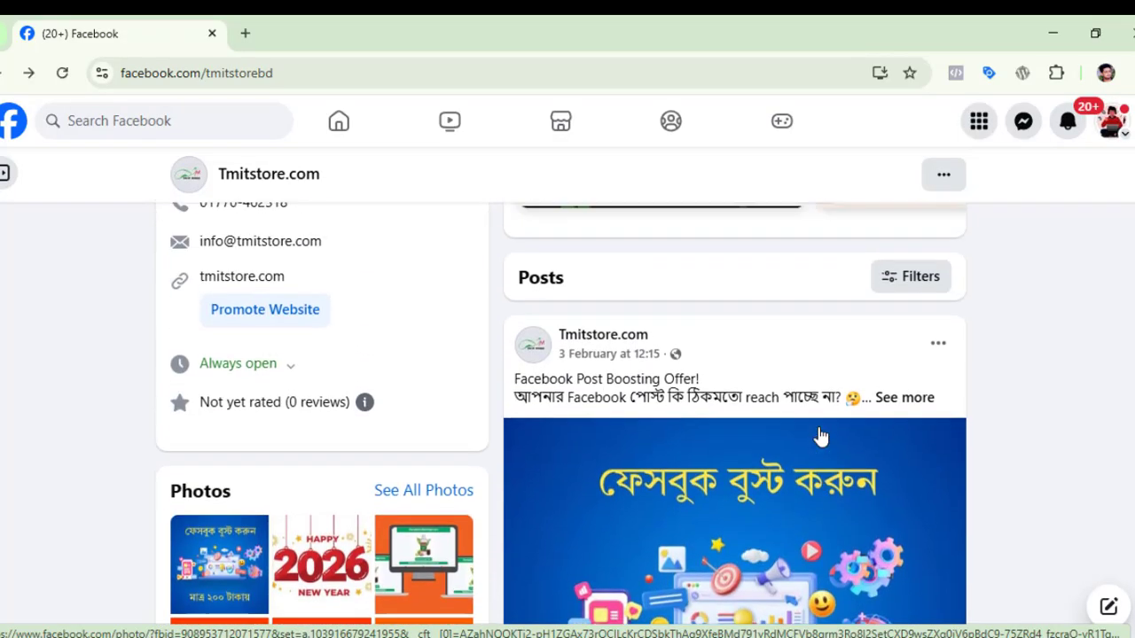
scroll(818, 423, "down", 2)
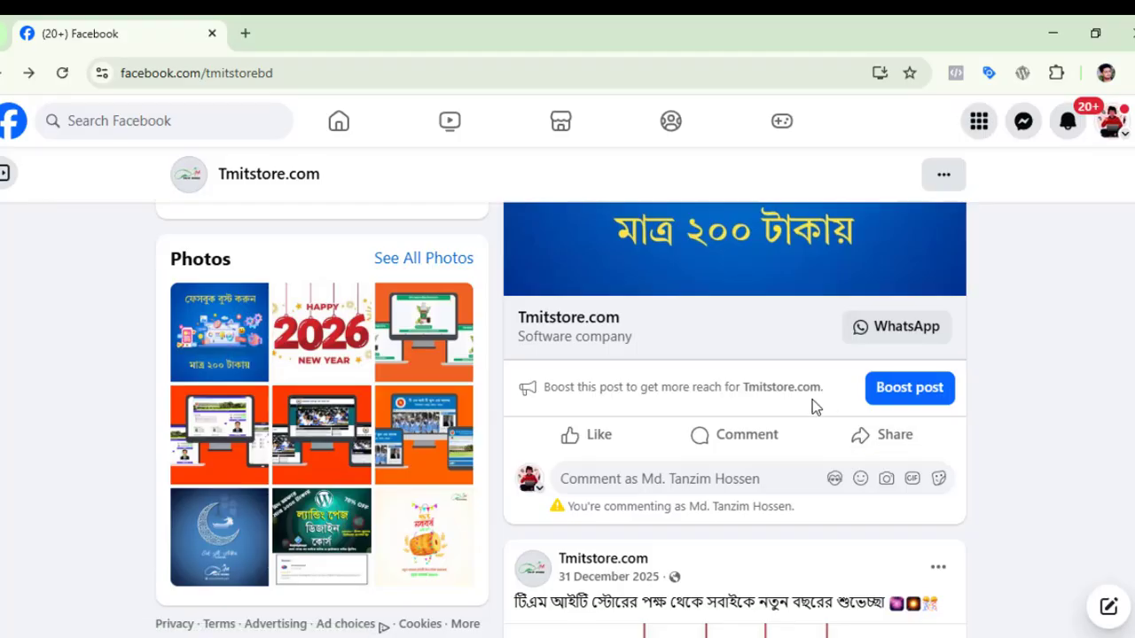
scroll(816, 403, "up", 6)
scroll(886, 345, "down", 3)
scroll(999, 366, "up", 3)
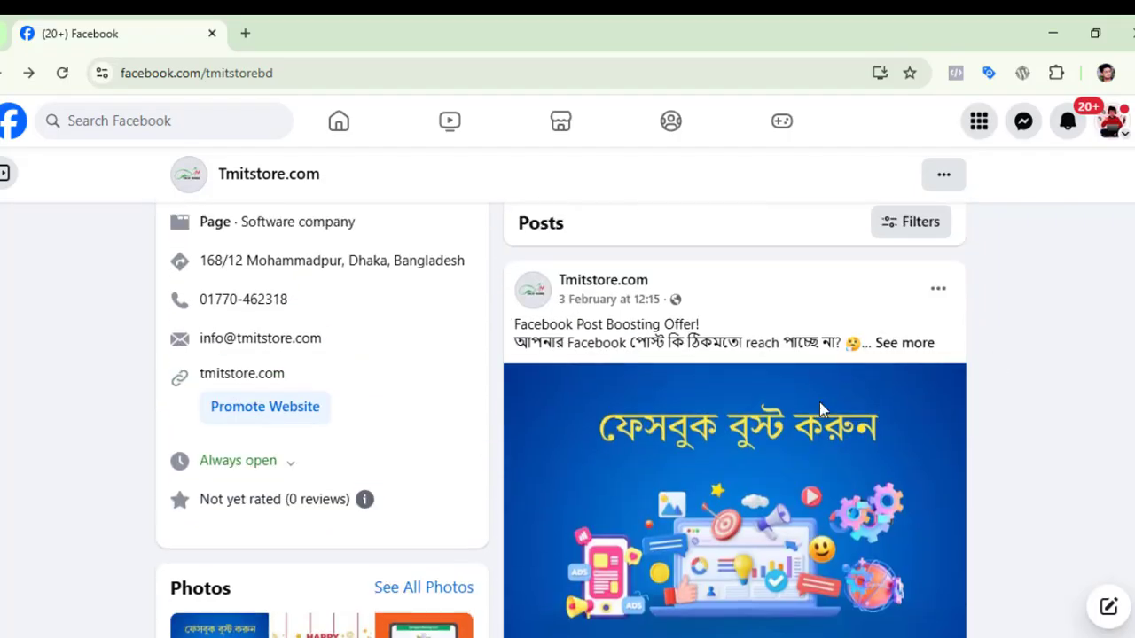
Step: Start boosting the "Facebook Post Boosting Offer!" post dated 3 February
scroll(1117, 412, "down", 5)
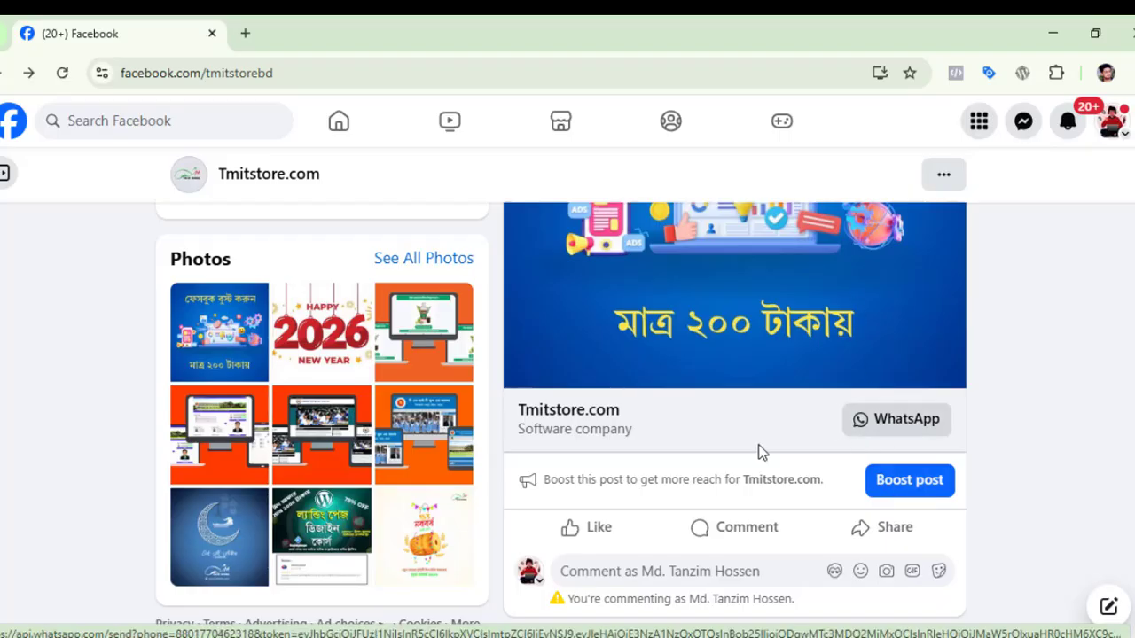
scroll(886, 398, "down", 5)
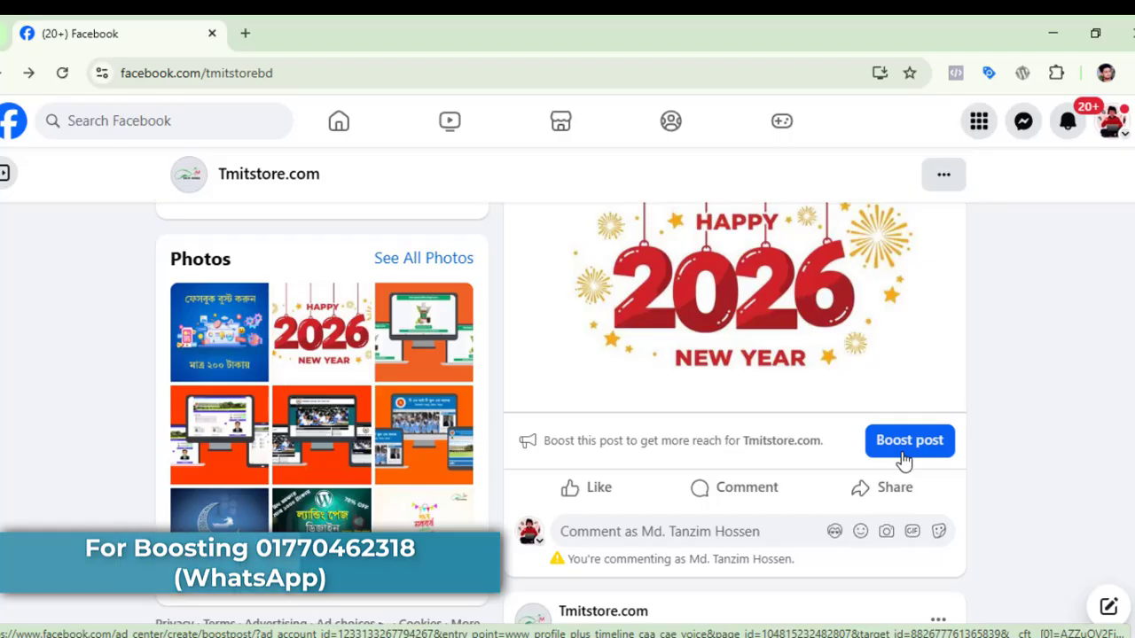
scroll(901, 460, "up", 5)
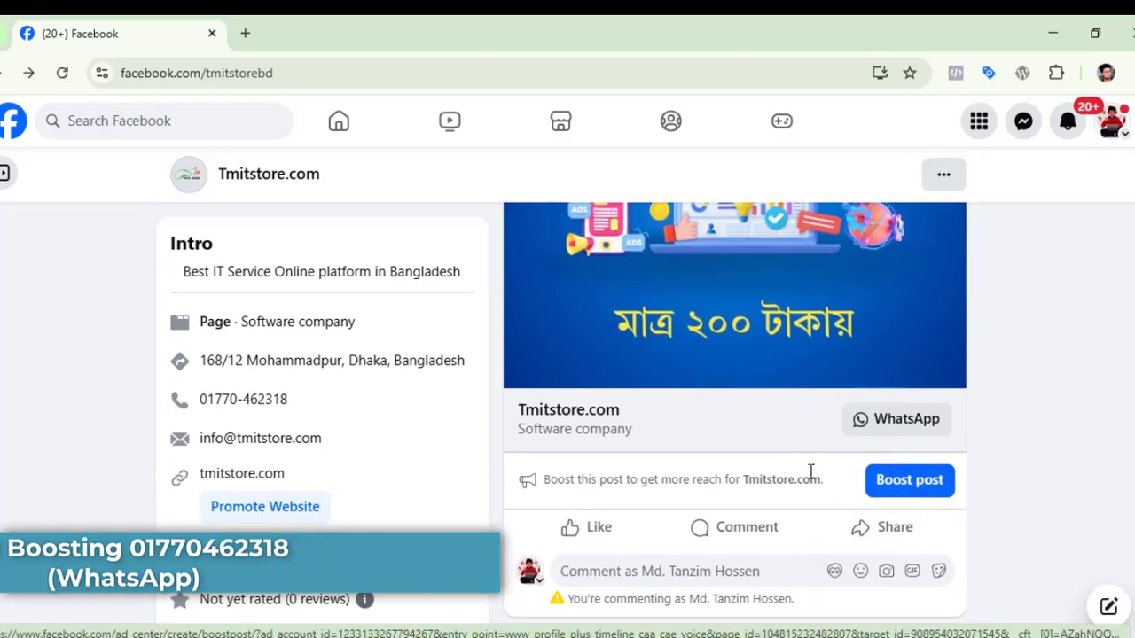
left_click(903, 493)
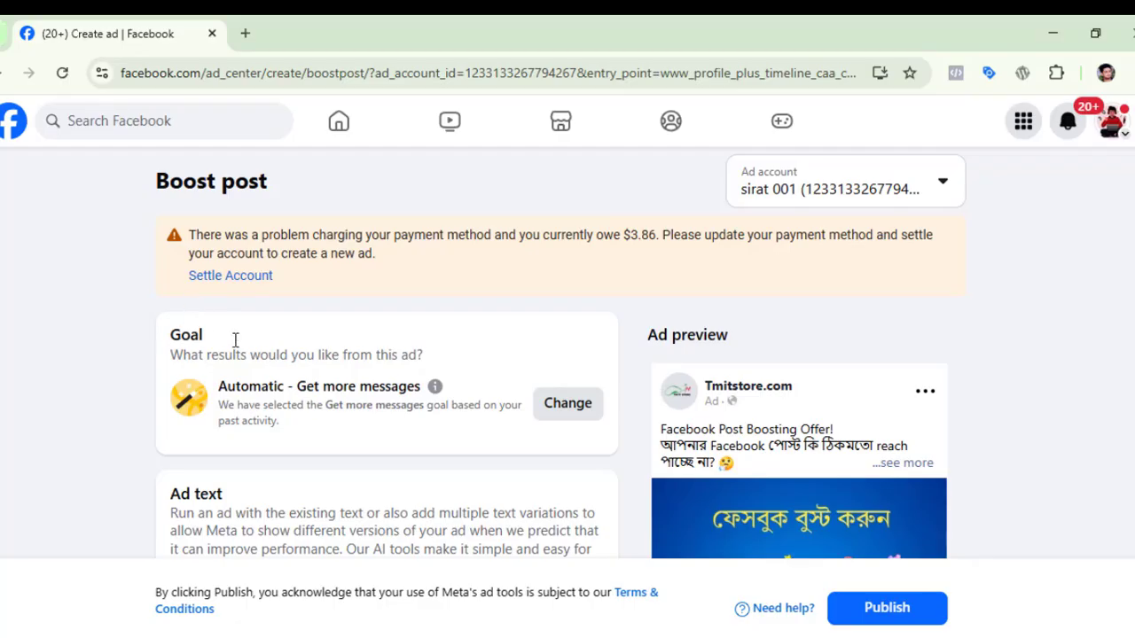
Step: Review the available ad goals and save the goal as Automatic - Get more messages
left_click_drag(235, 342, 173, 335)
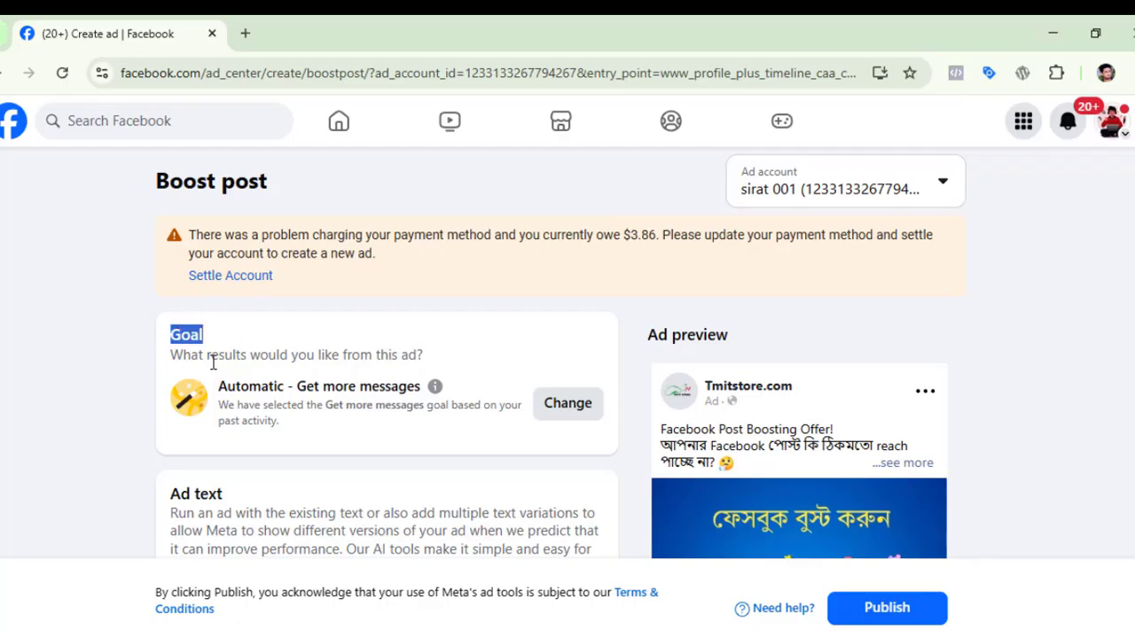
left_click(212, 362)
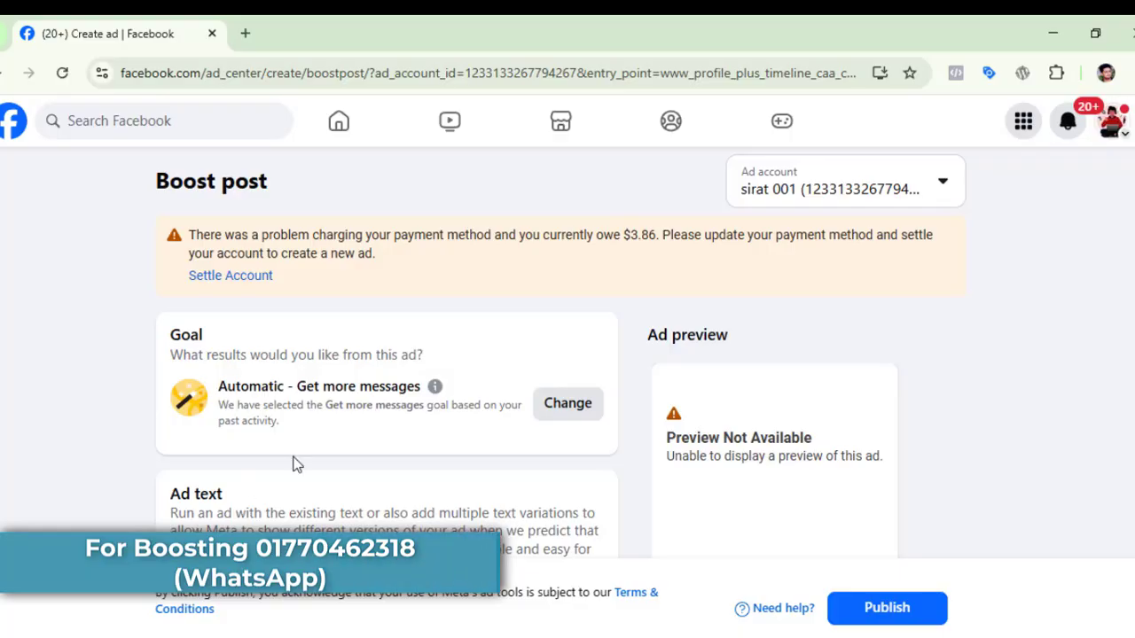
left_click(554, 413)
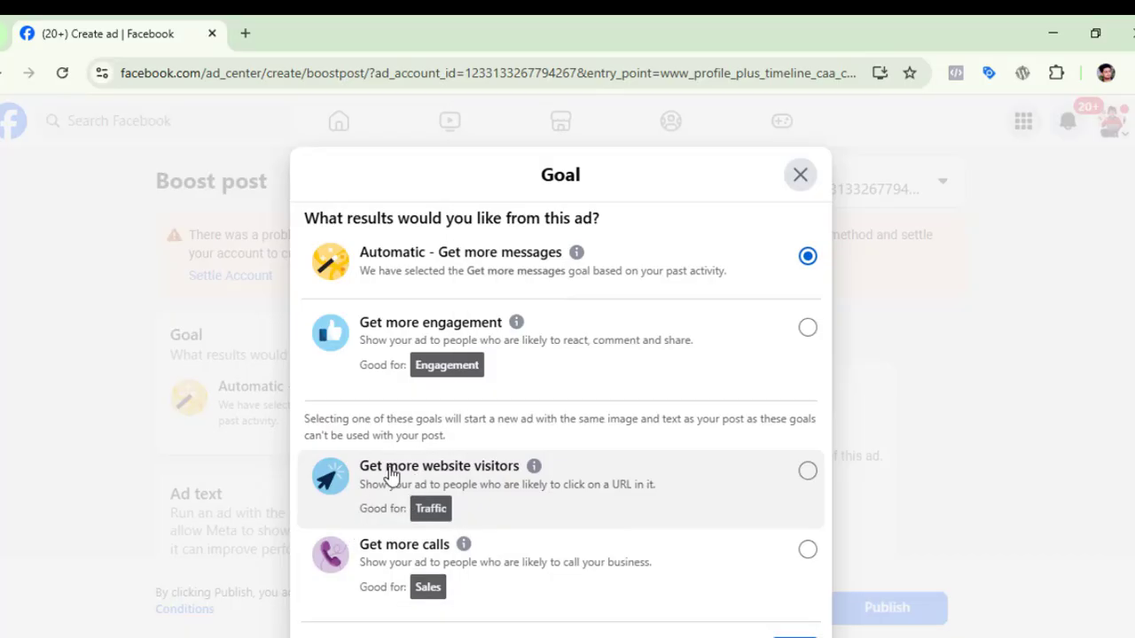
scroll(392, 476, "down", 1)
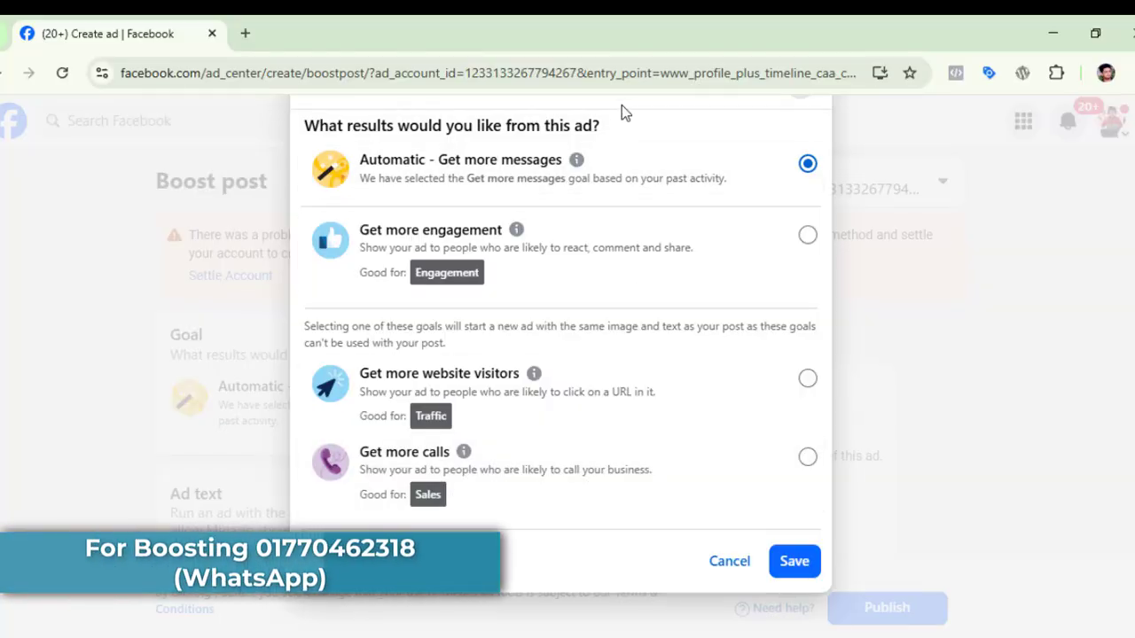
left_click(793, 563)
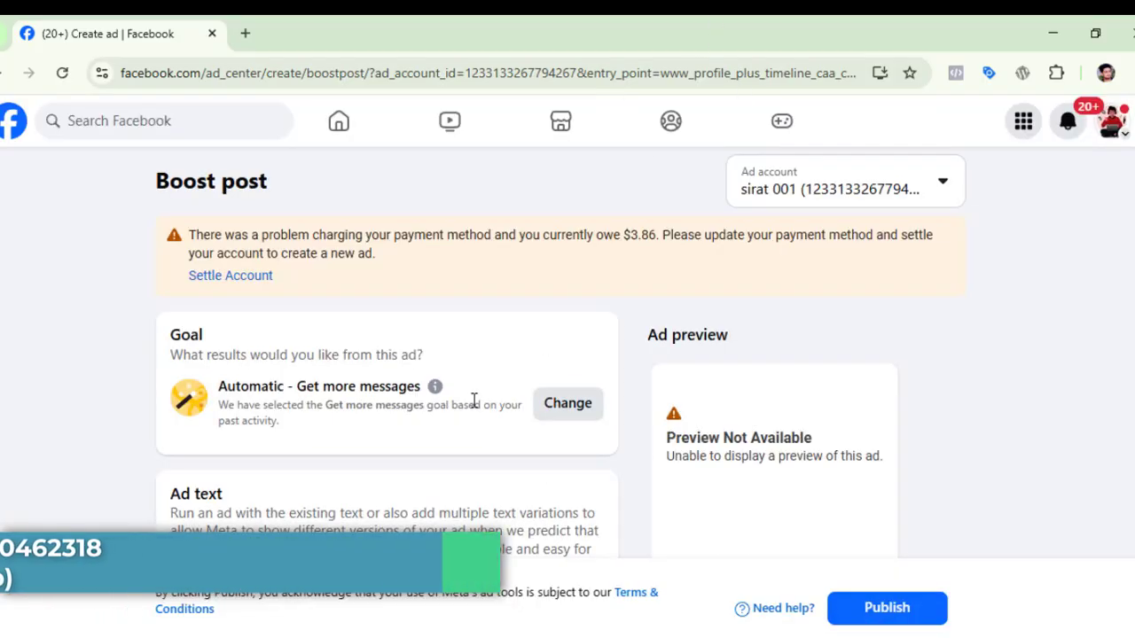
Step: Examine the Advantage+ creative, message template, message destination, special ad category and audience settings of the boost
scroll(458, 402, "down", 5)
scroll(458, 402, "down", 5)
scroll(449, 392, "up", 2)
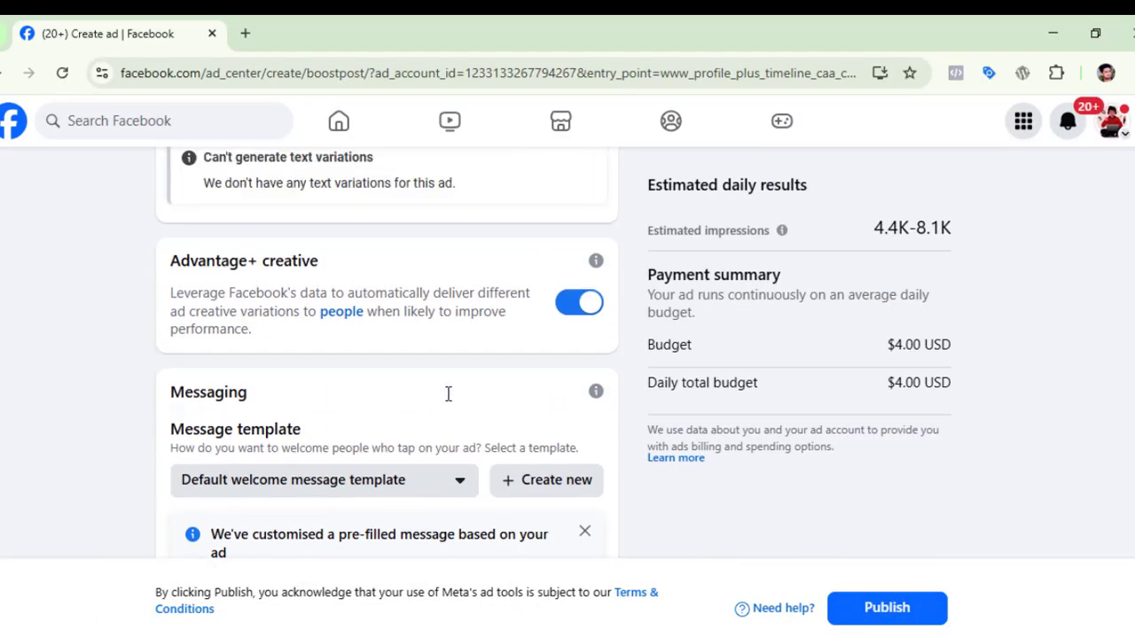
scroll(475, 447, "down", 5)
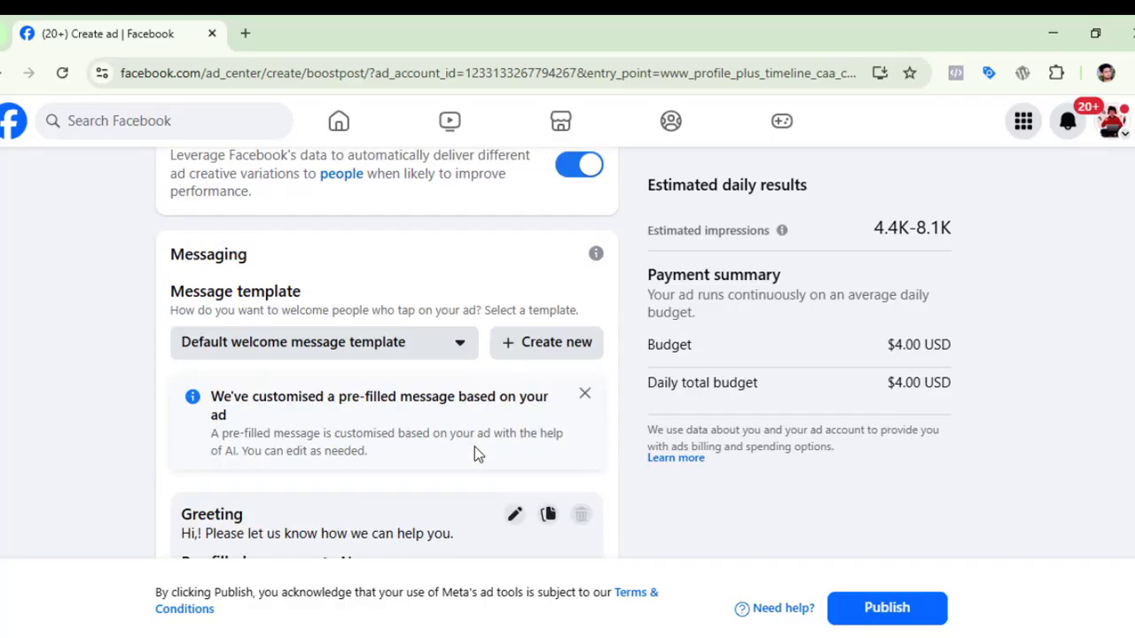
scroll(474, 447, "down", 2)
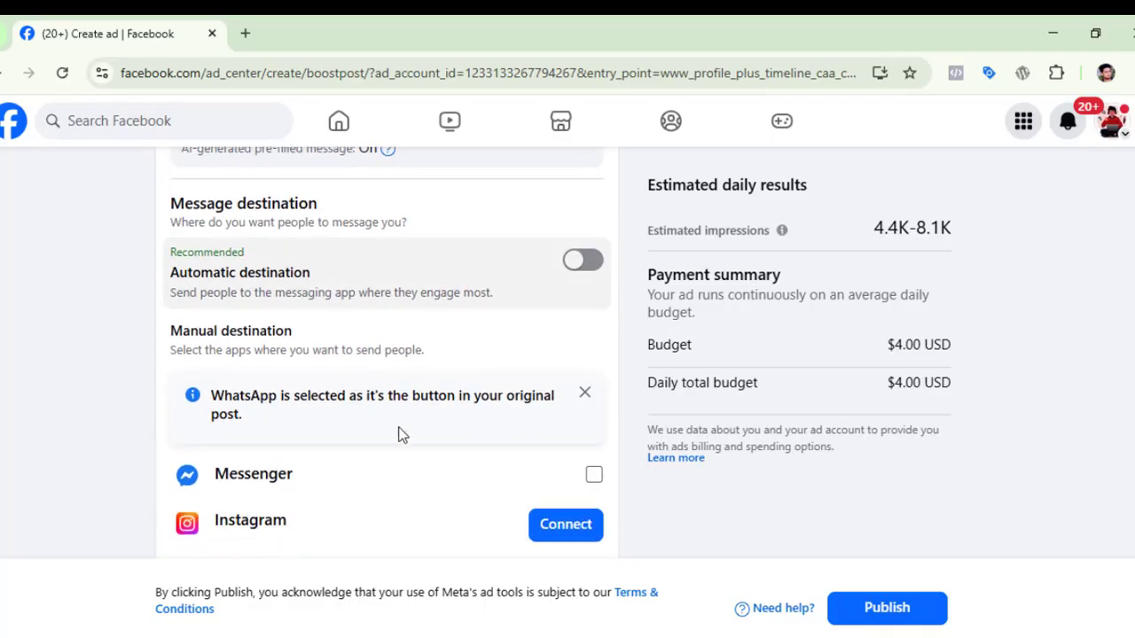
scroll(394, 446, "down", 6)
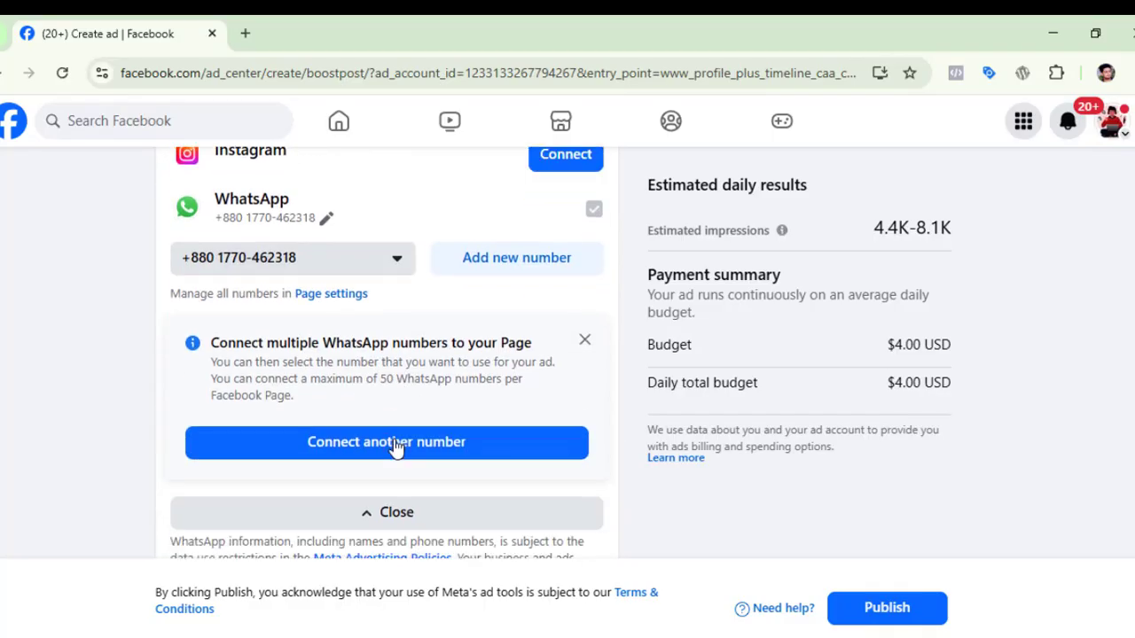
scroll(394, 446, "down", 3)
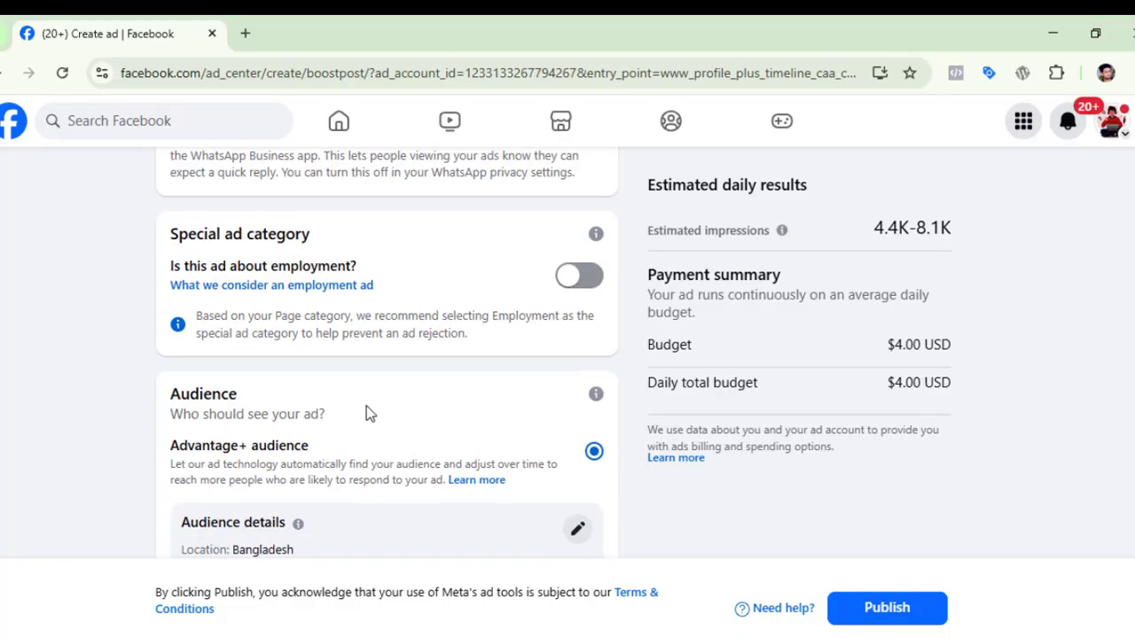
scroll(366, 408, "down", 1)
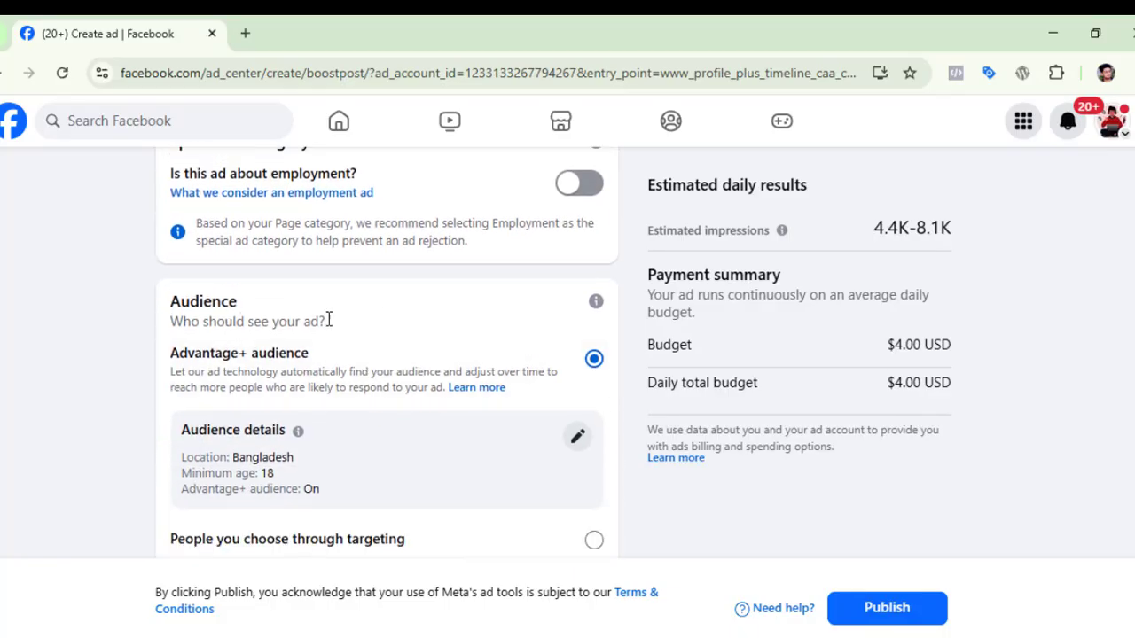
Step: Edit the Advantage+ audience details, setting the gender to Men and the maximum age to 50
left_click_drag(327, 320, 170, 298)
left_click(443, 334)
left_click(576, 441)
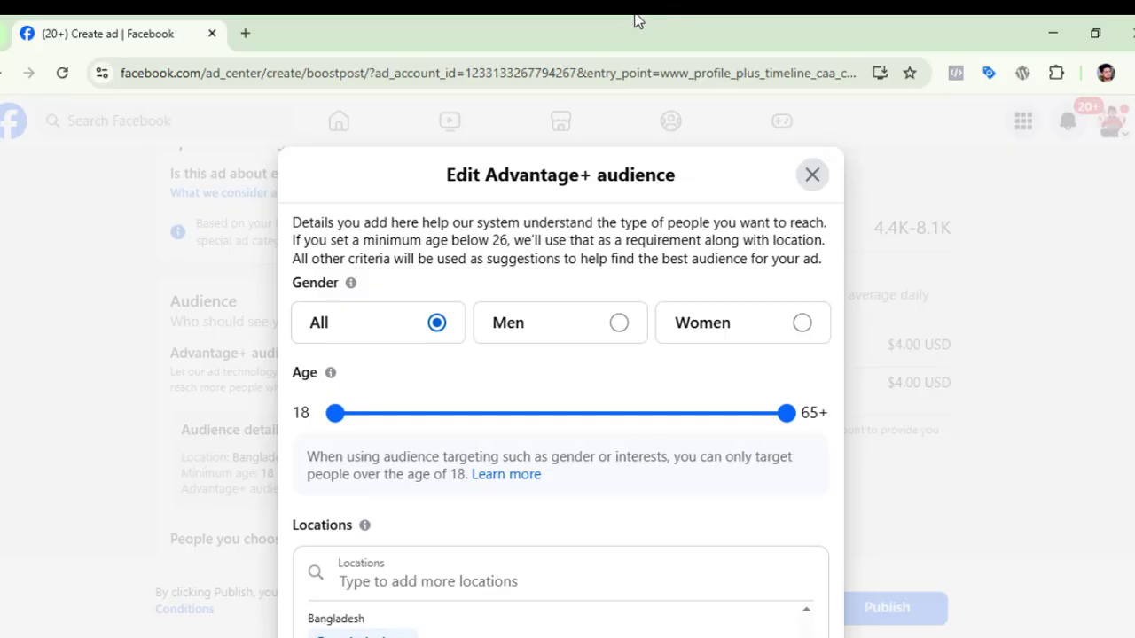
left_click(611, 327)
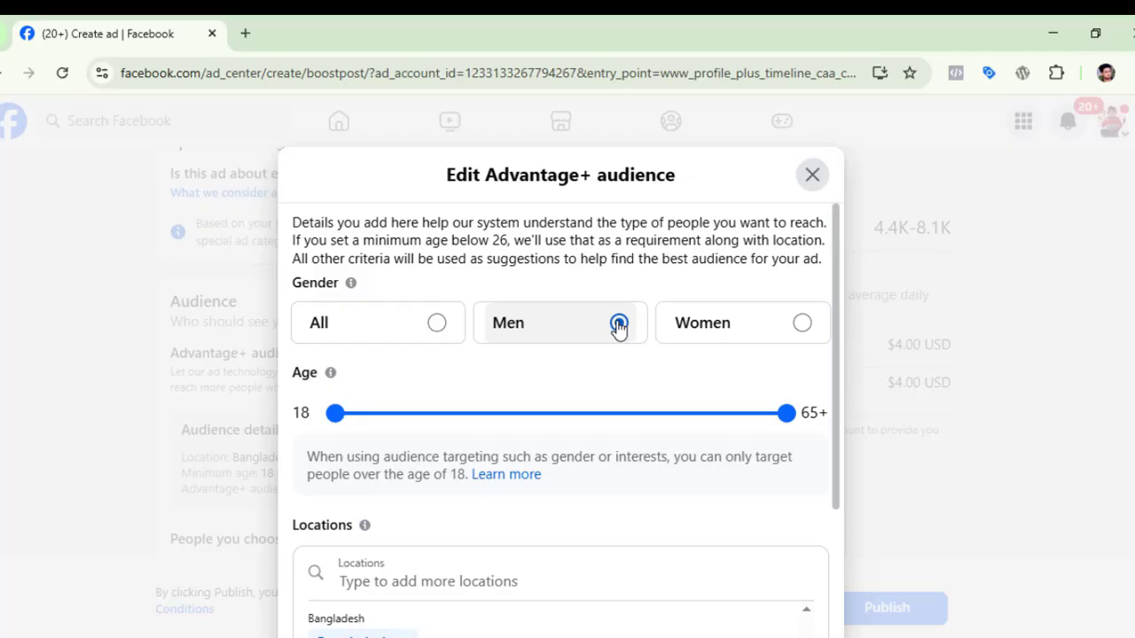
left_click_drag(698, 421, 644, 438)
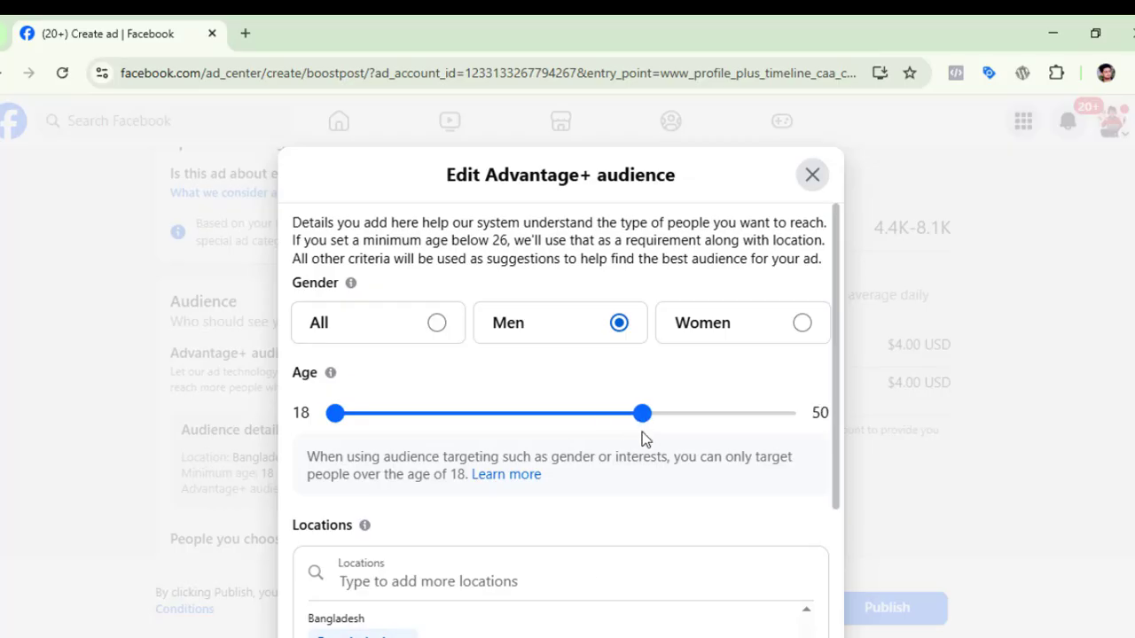
Step: Search detailed targeting for "men clothing" and add the men's clothing (clothing) interest to the audience
scroll(529, 537, "down", 3)
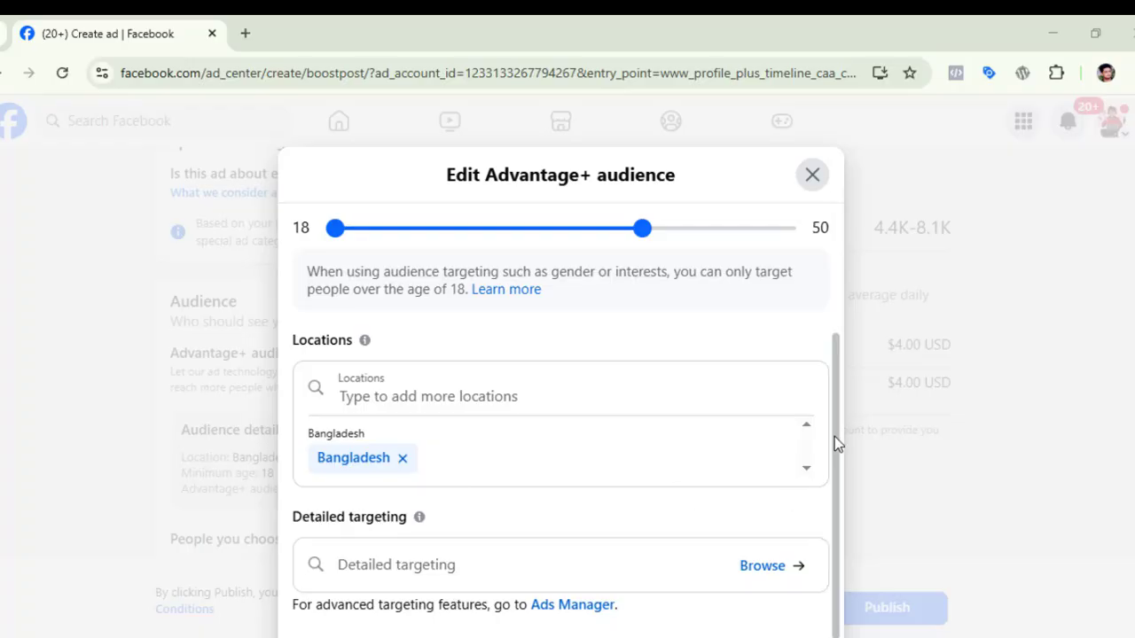
left_click(590, 562)
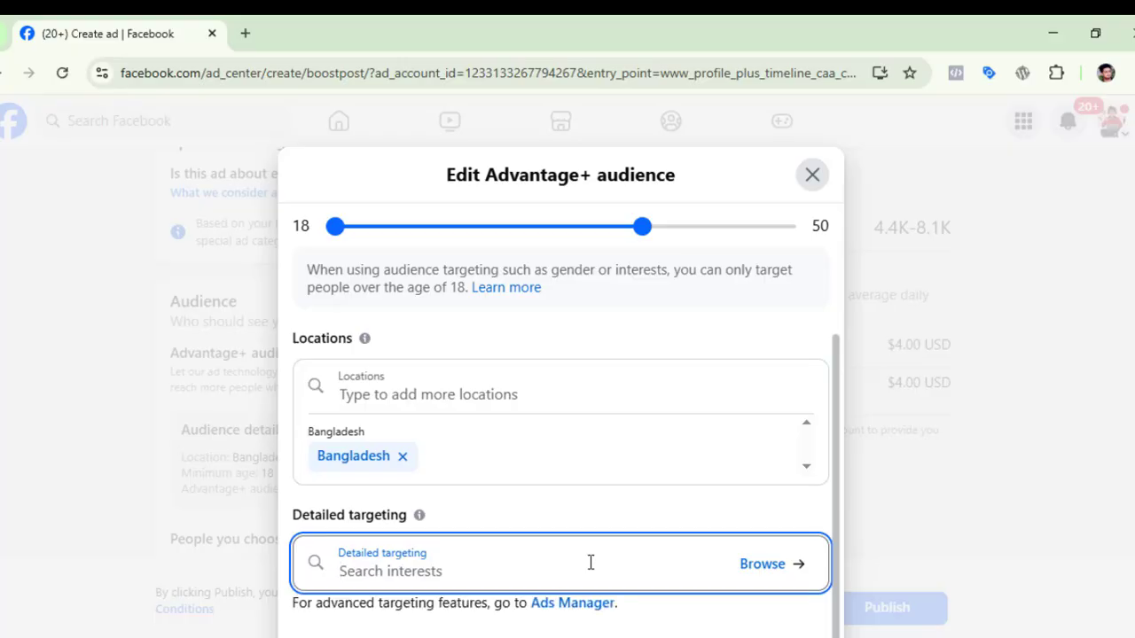
type("men ")
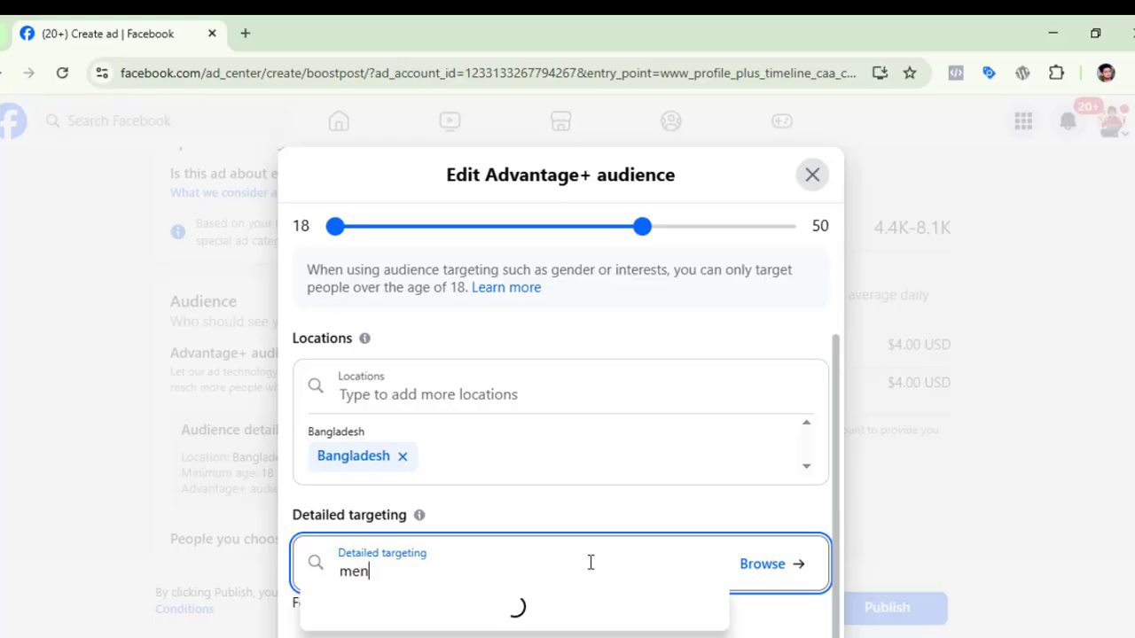
type("clothing")
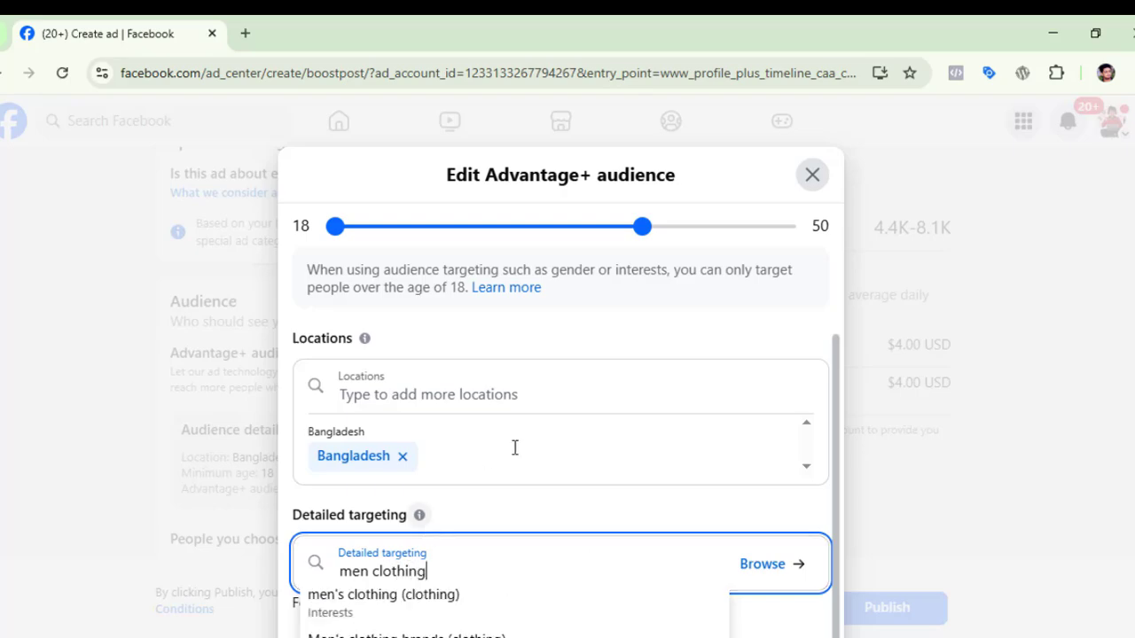
scroll(514, 448, "down", 5)
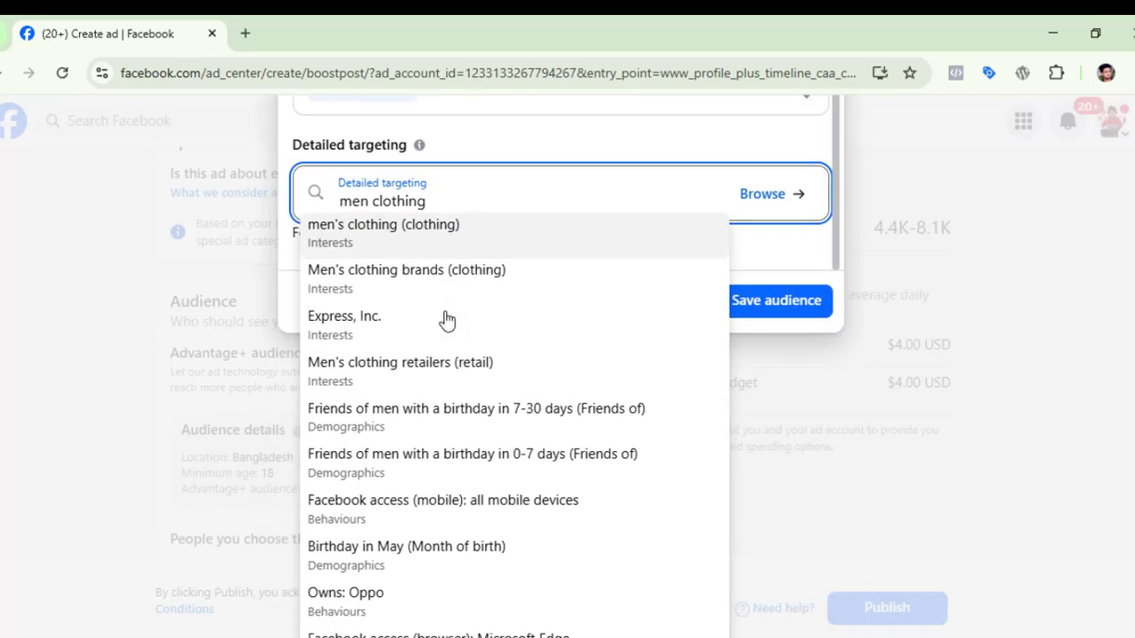
left_click(425, 262)
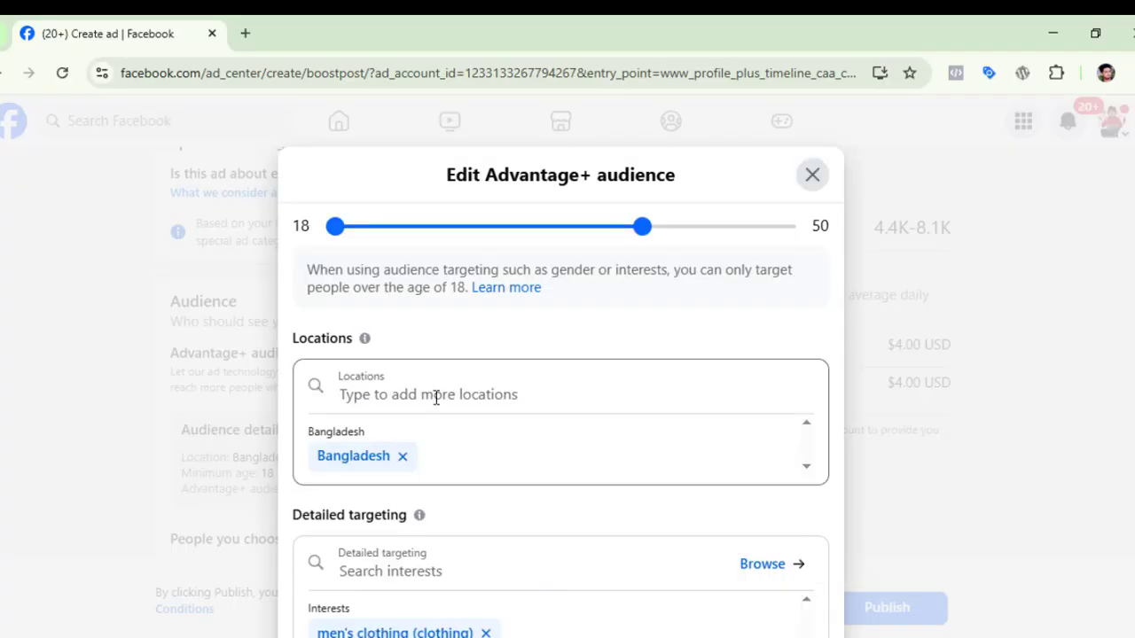
Step: Search detailed targeting for "men cloth" and add the Men's clothing brands (clothing) interest
scroll(429, 381, "down", 3)
scroll(567, 275, "down", 2)
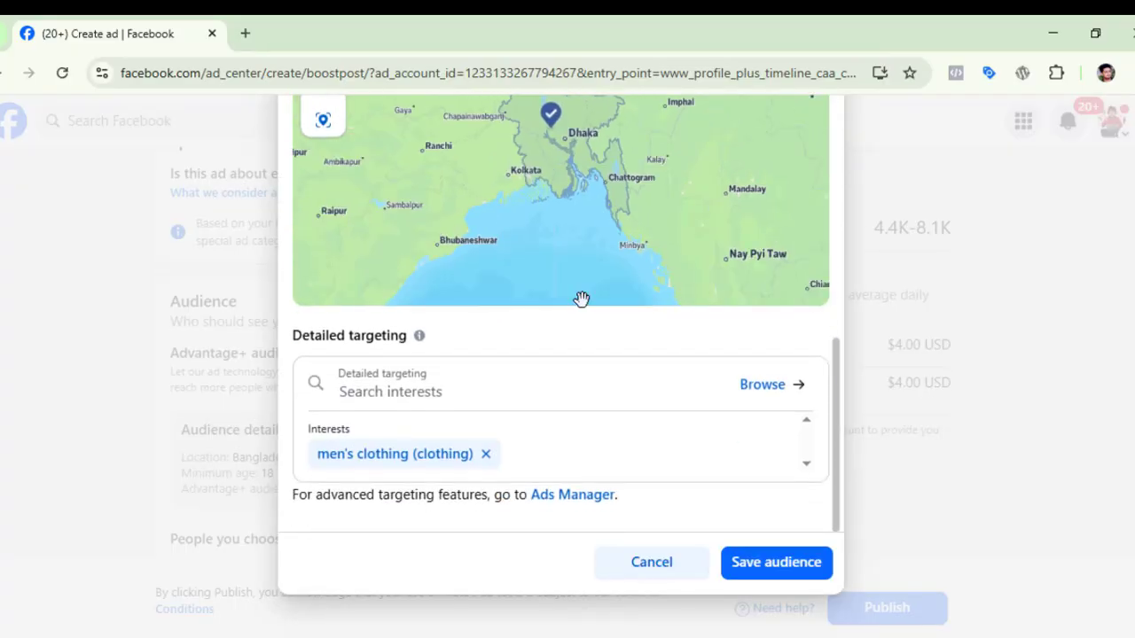
left_click(448, 393)
type("me")
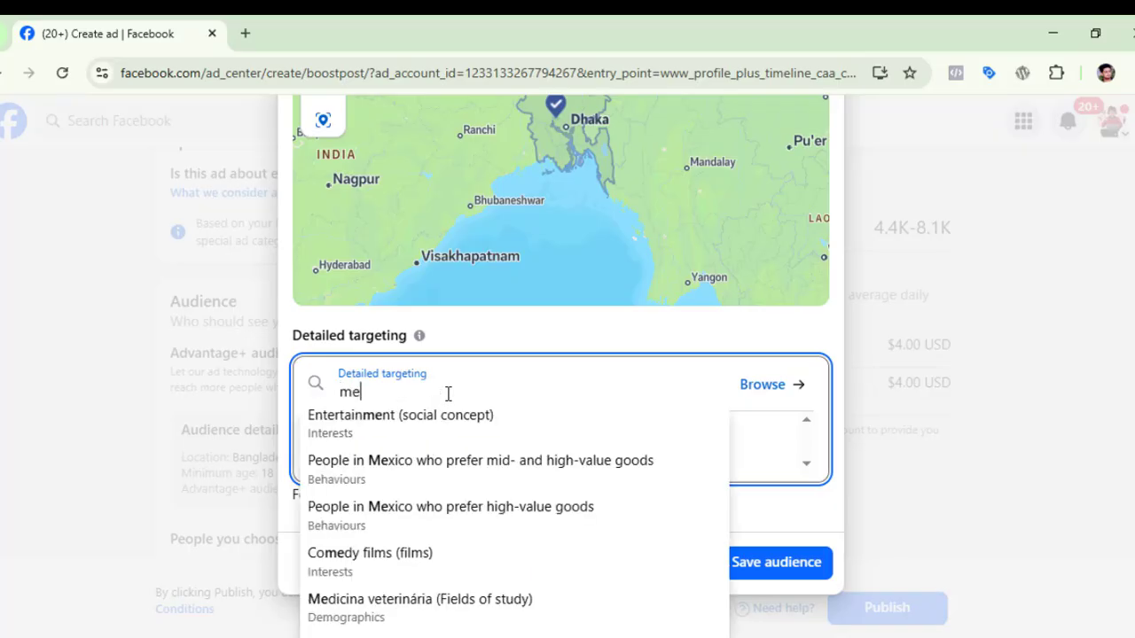
type("n clo")
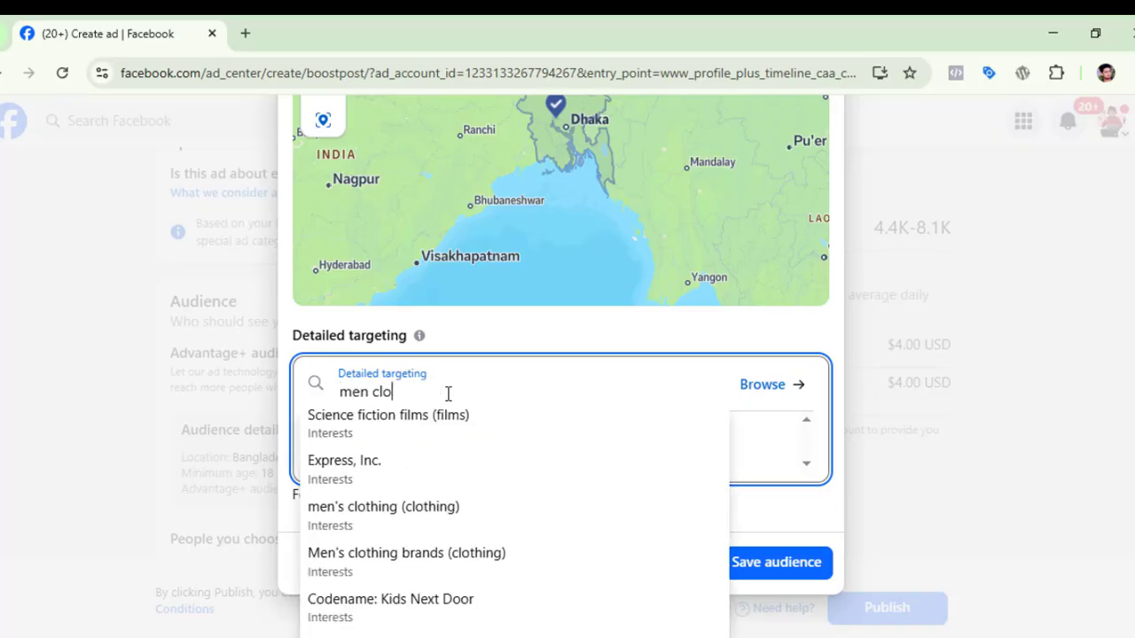
type("th")
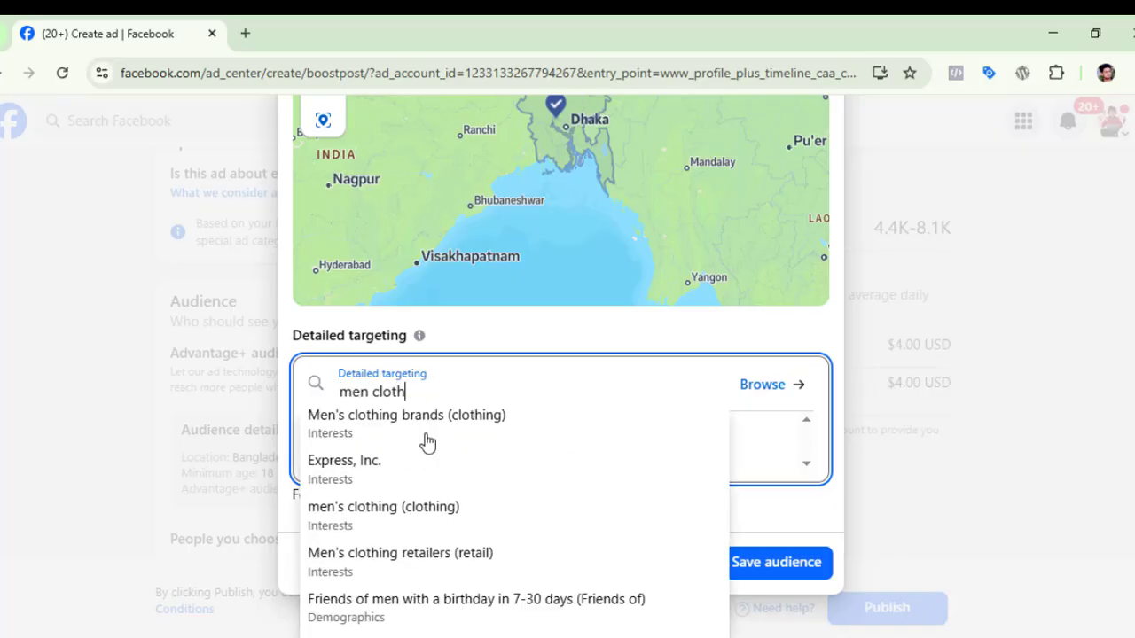
scroll(550, 514, "down", 3)
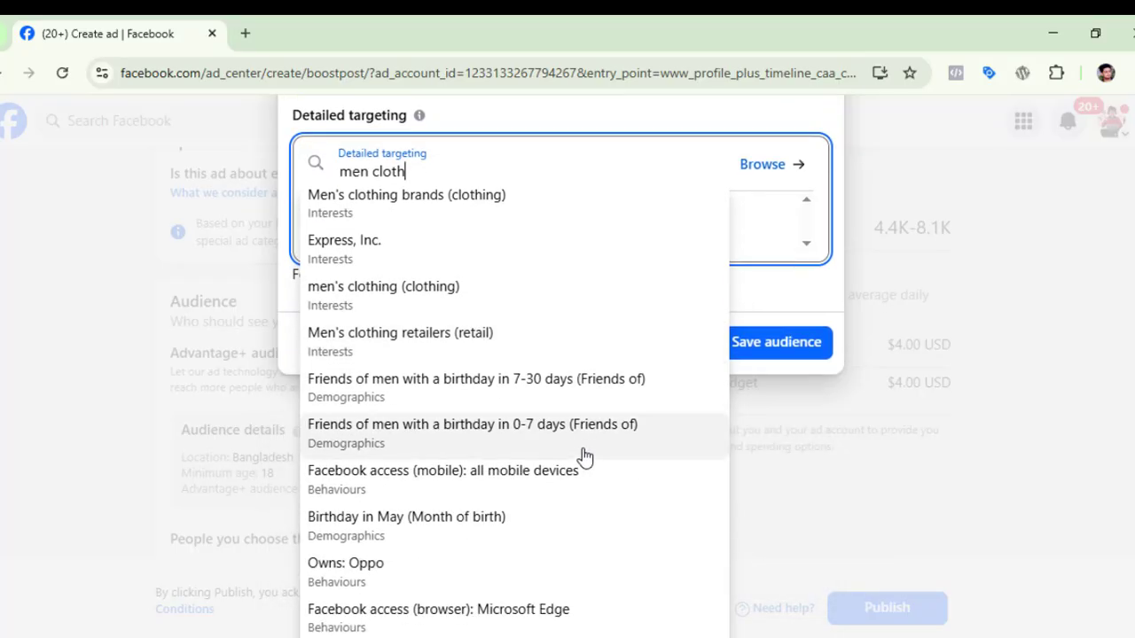
scroll(523, 545, "up", 1)
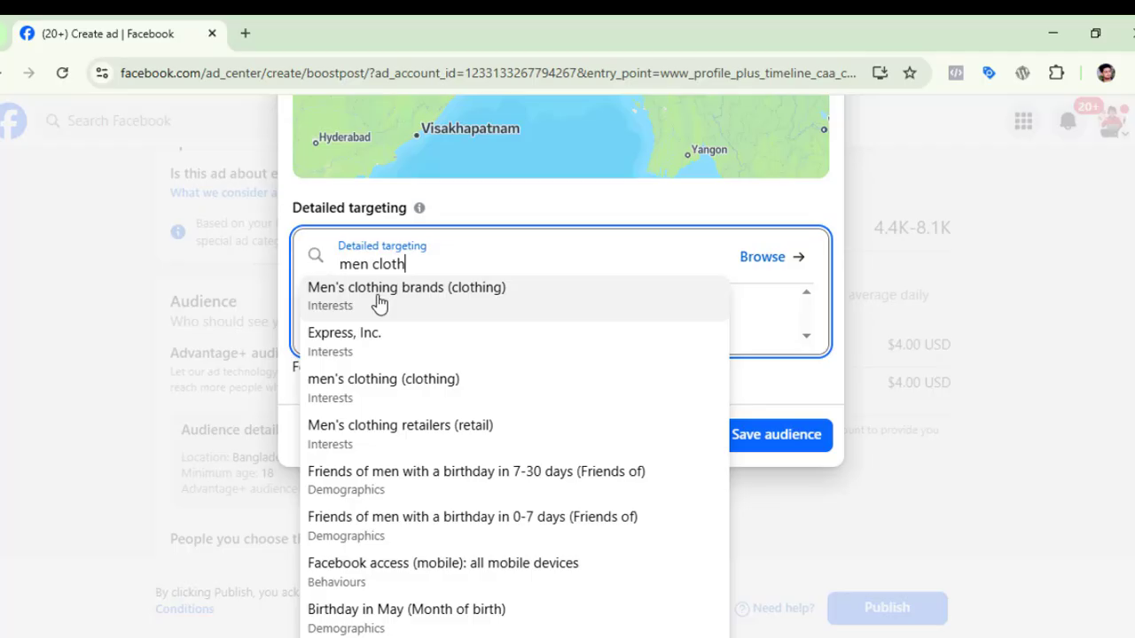
left_click(468, 304)
Step: Add the Clothing (clothing) and Dresses (clothing) interests to detailed targeting, searching for "clothing" and "dress"
scroll(716, 505, "down", 2)
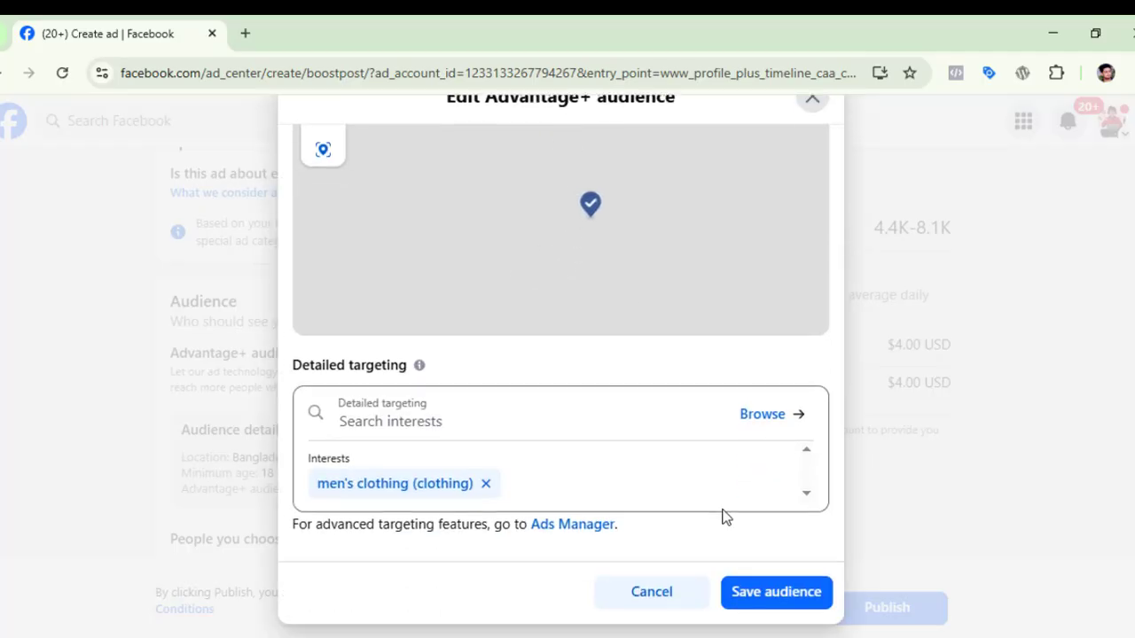
left_click(476, 396)
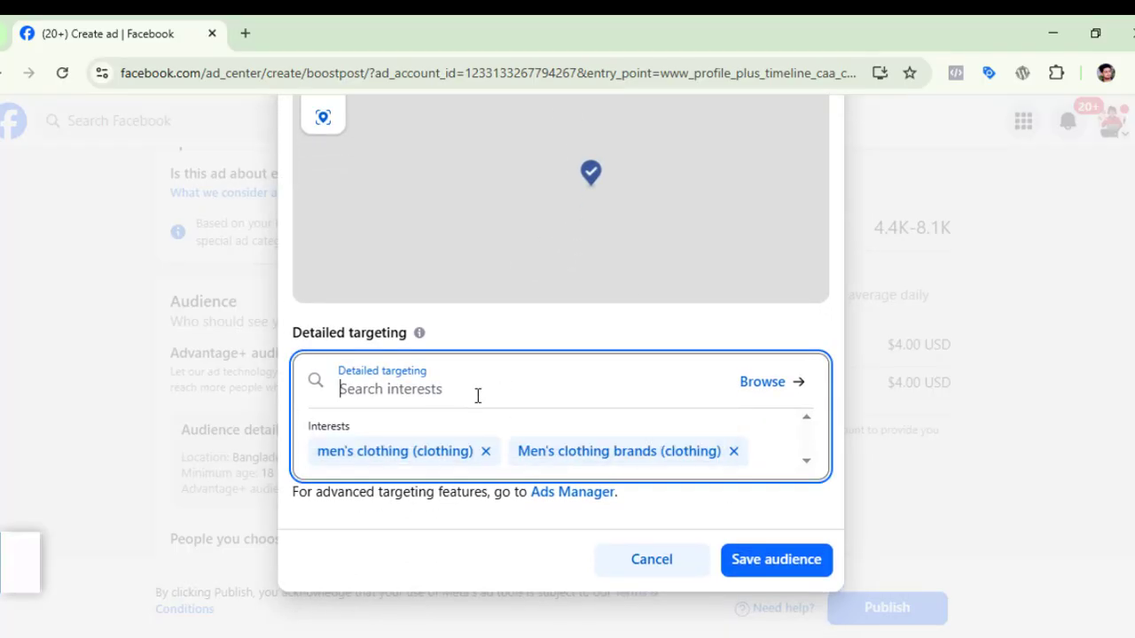
type("clothing")
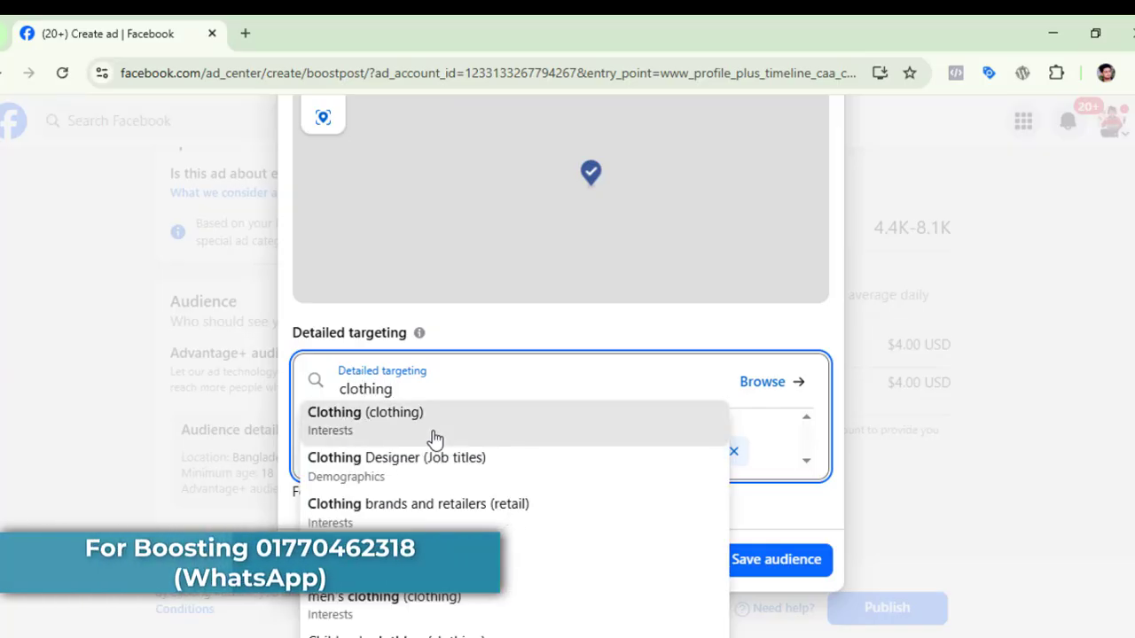
left_click(434, 439)
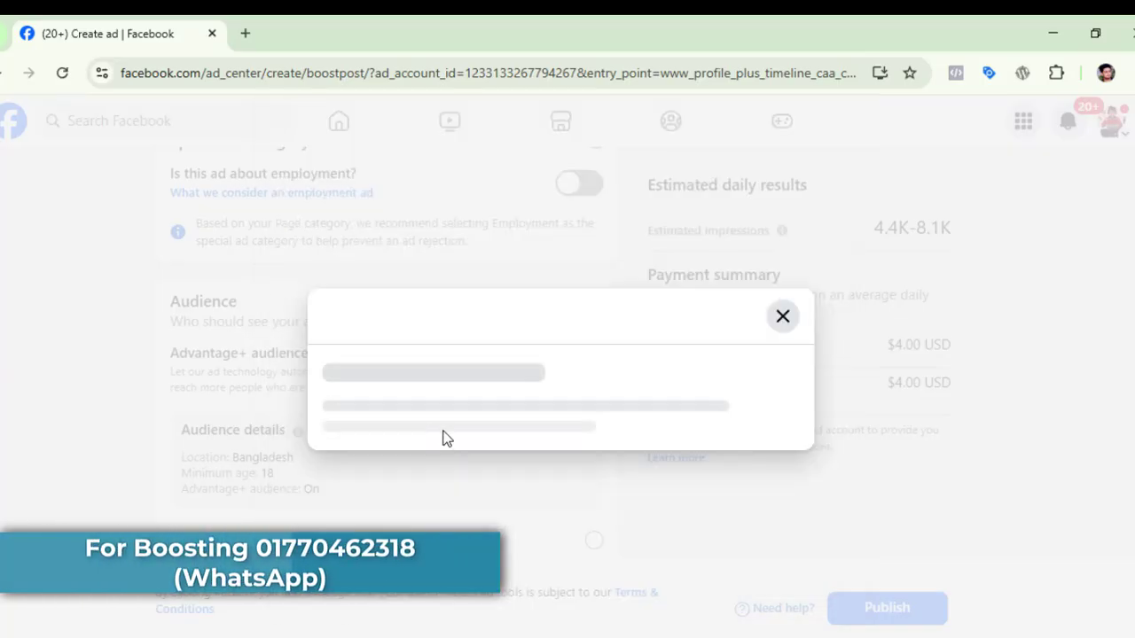
left_click(465, 394)
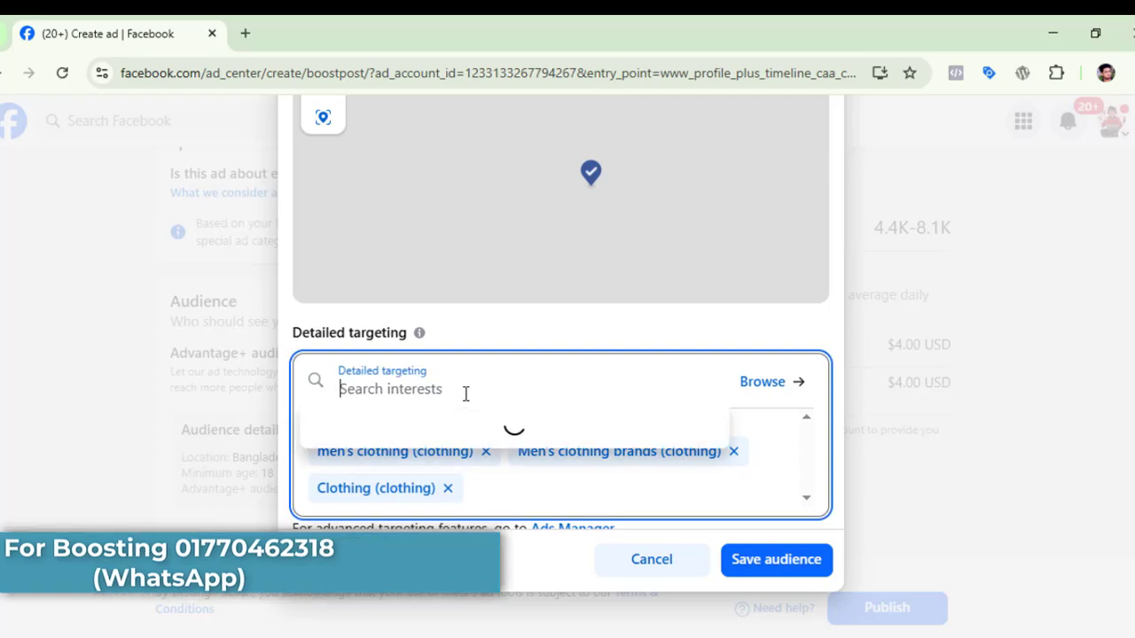
type("dress")
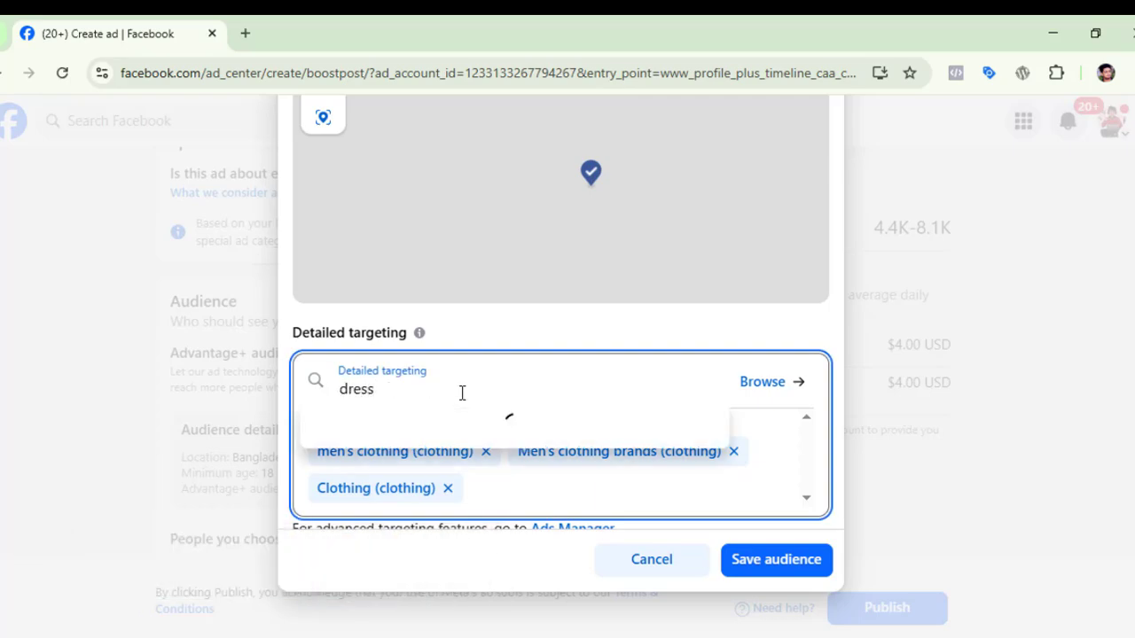
left_click(419, 428)
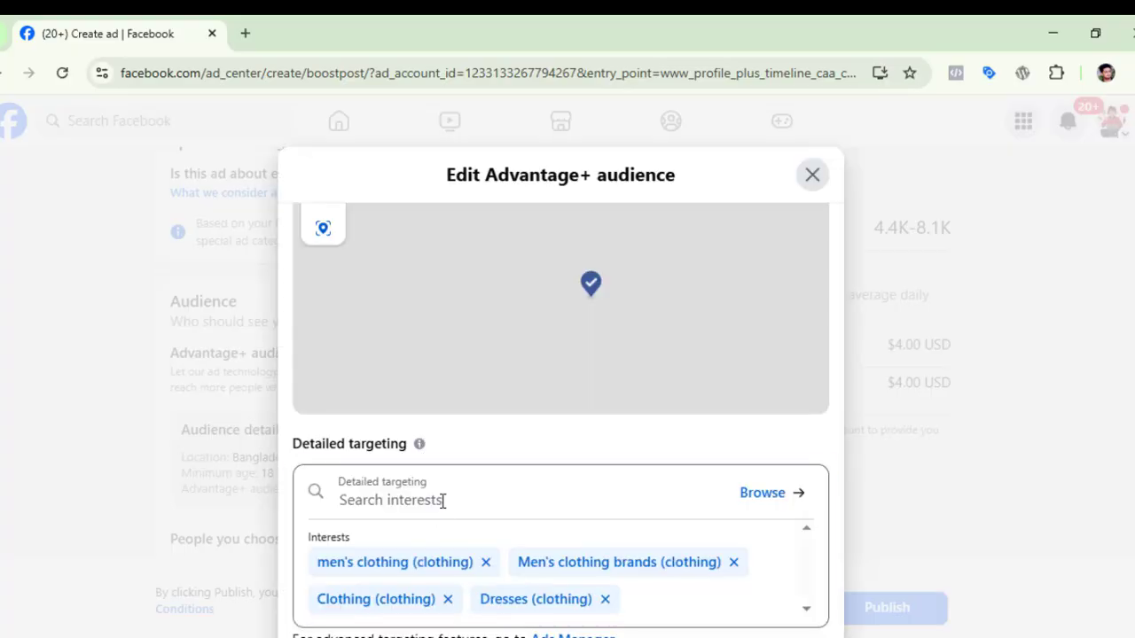
Step: Find and add the Engaged shoppers behaviour to detailed targeting, and save the audience
left_click(444, 500)
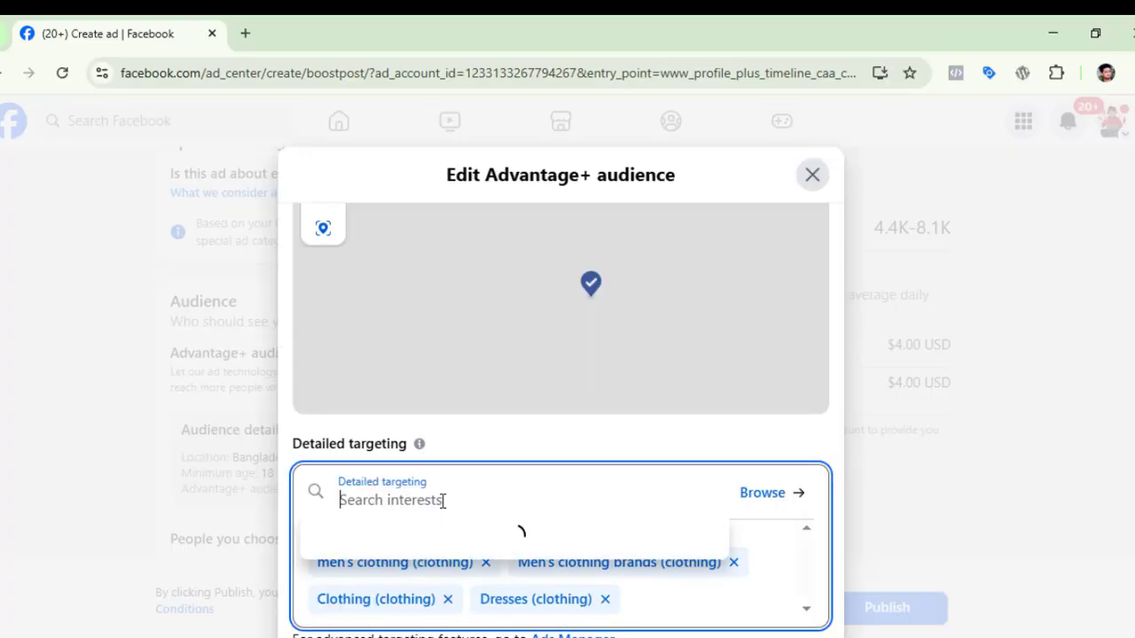
type("engag")
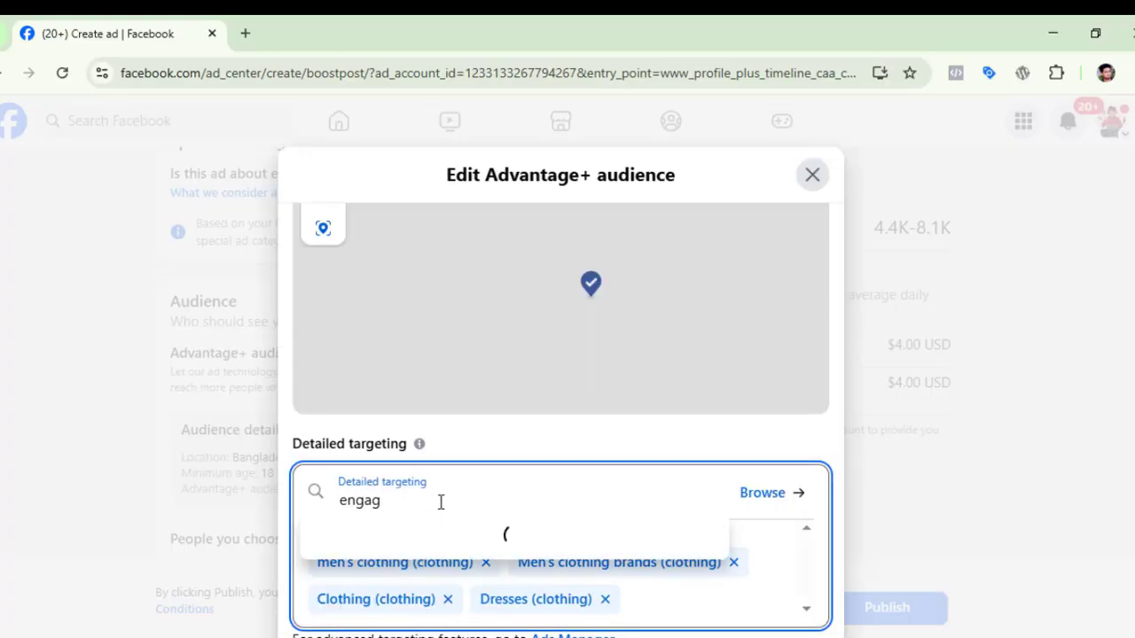
left_click(481, 571)
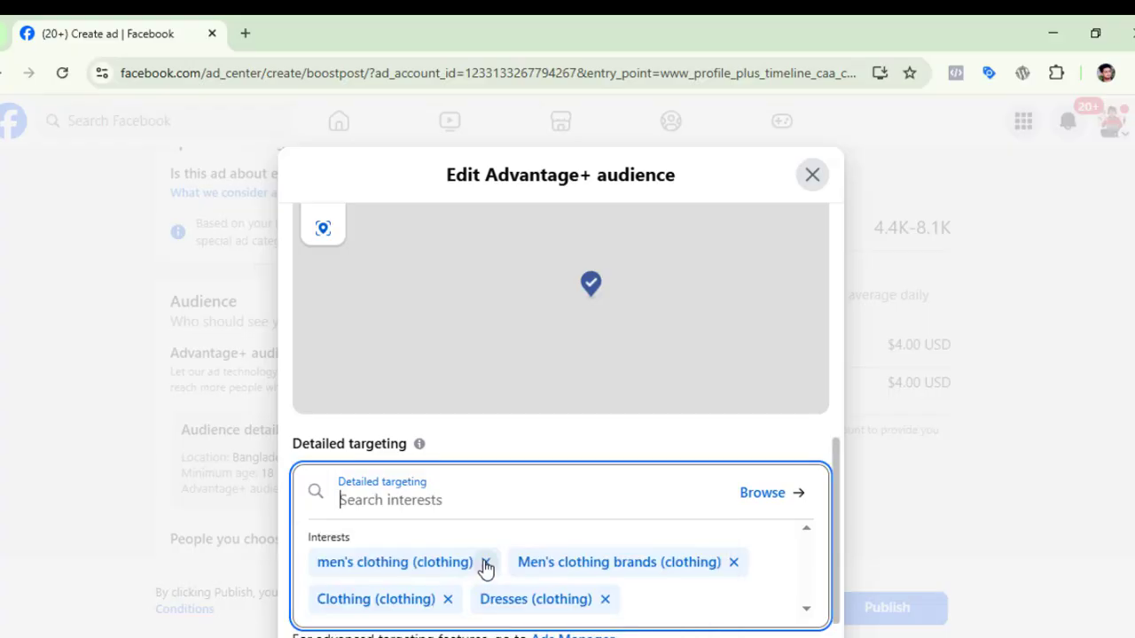
scroll(695, 536, "down", 3)
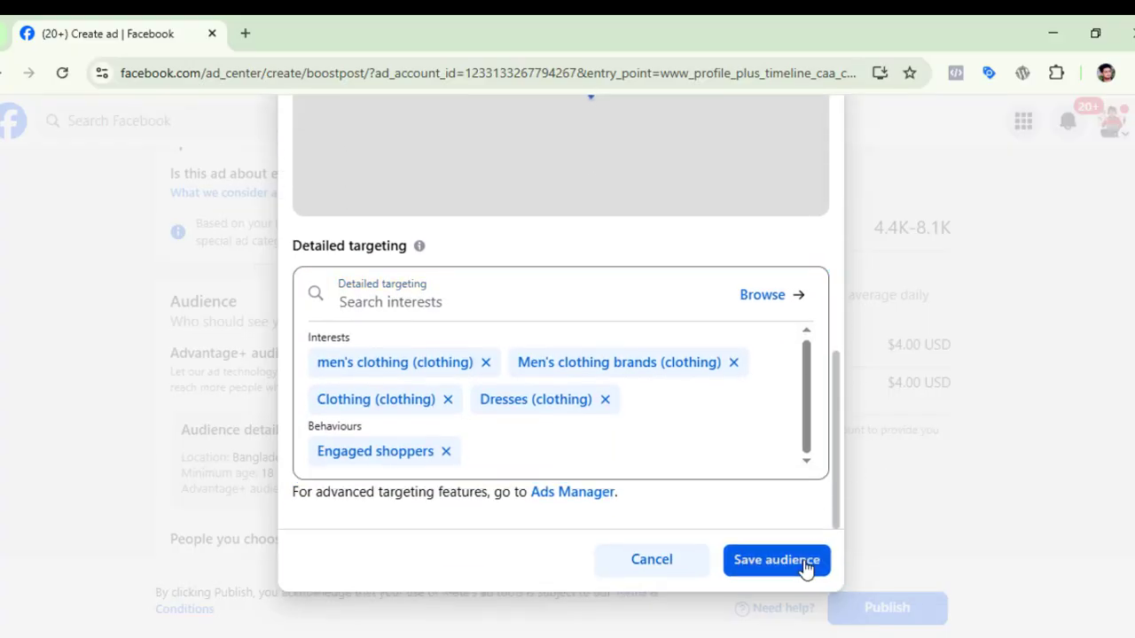
left_click(806, 567)
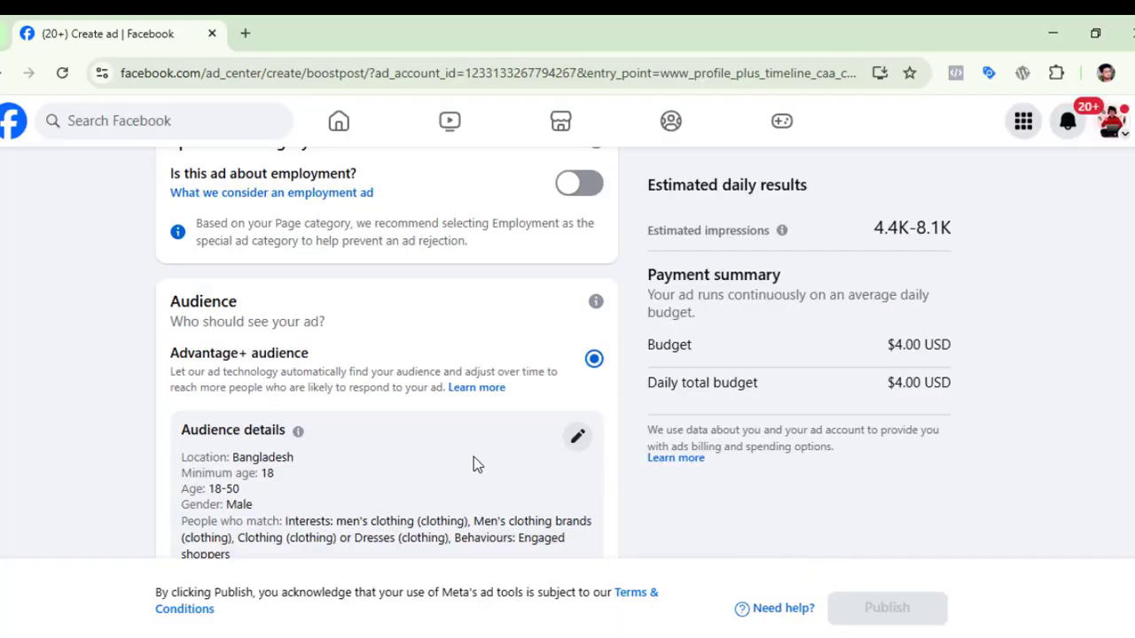
Step: Switch the ad's duration from running continuously to a chosen end, with a length of 3 days
scroll(473, 456, "down", 2)
scroll(450, 391, "down", 5)
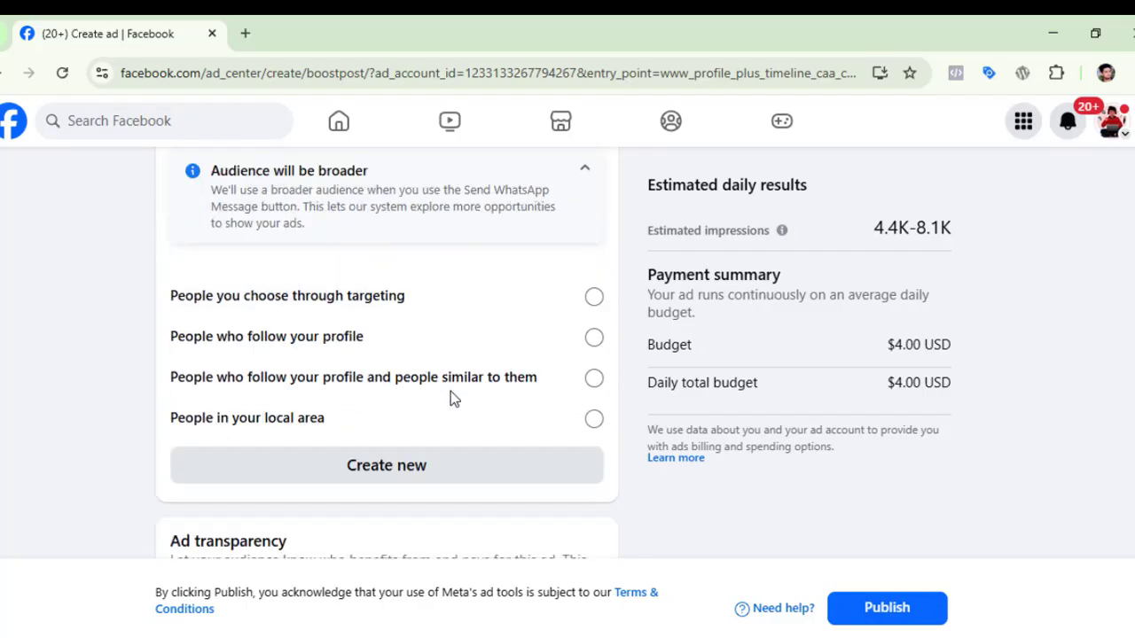
scroll(450, 391, "down", 4)
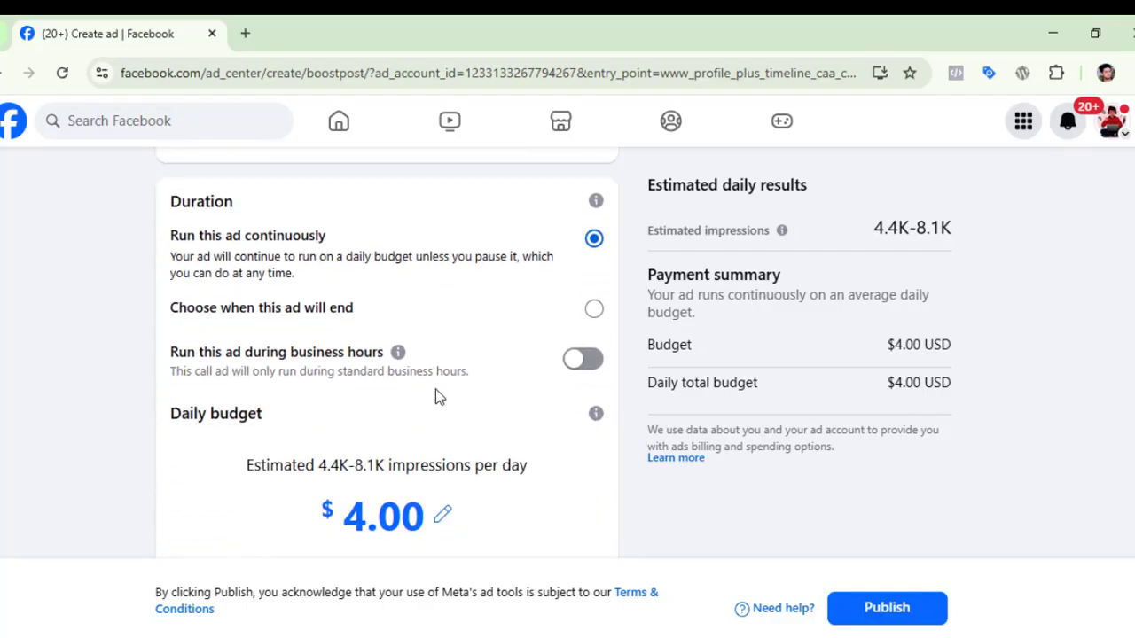
scroll(435, 395, "up", 5)
scroll(538, 373, "up", 4)
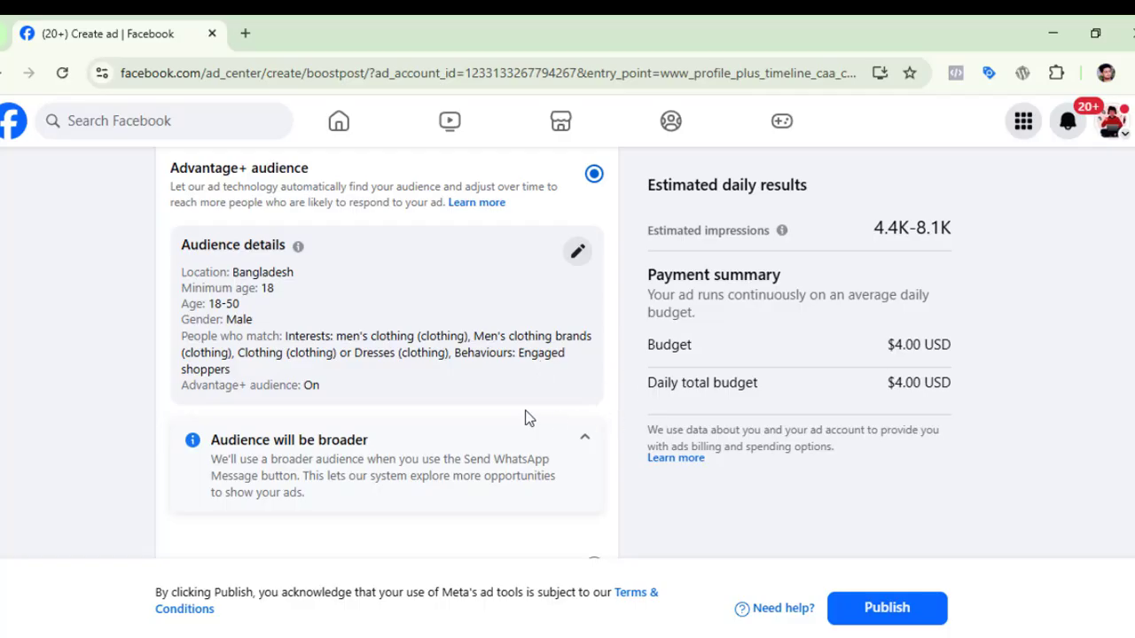
scroll(525, 418, "down", 8)
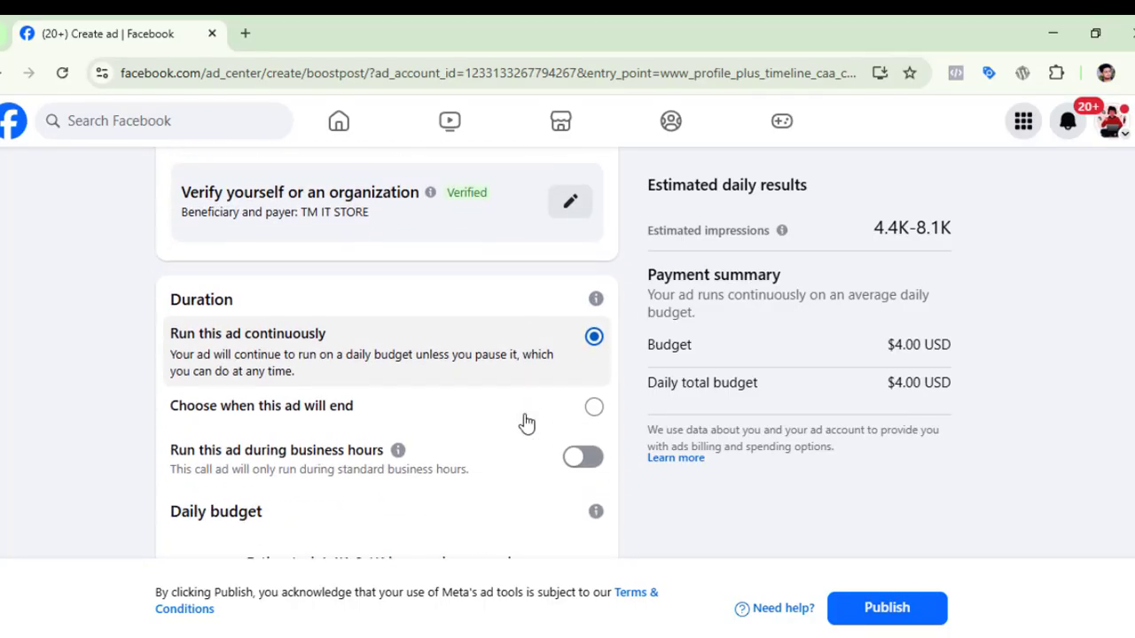
scroll(527, 422, "down", 2)
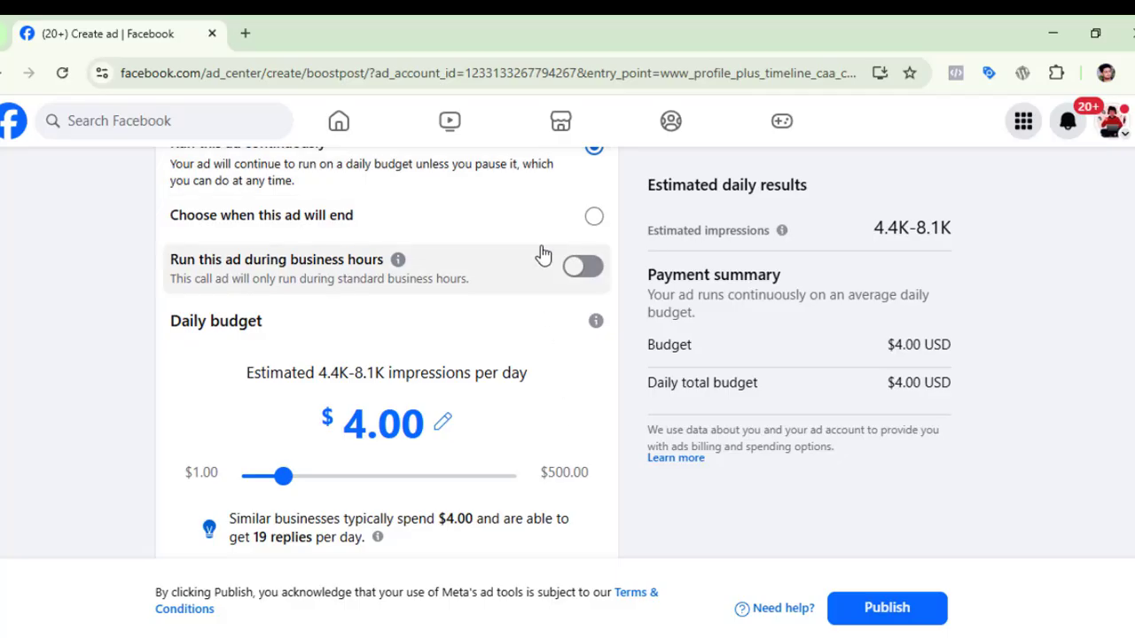
left_click(592, 218)
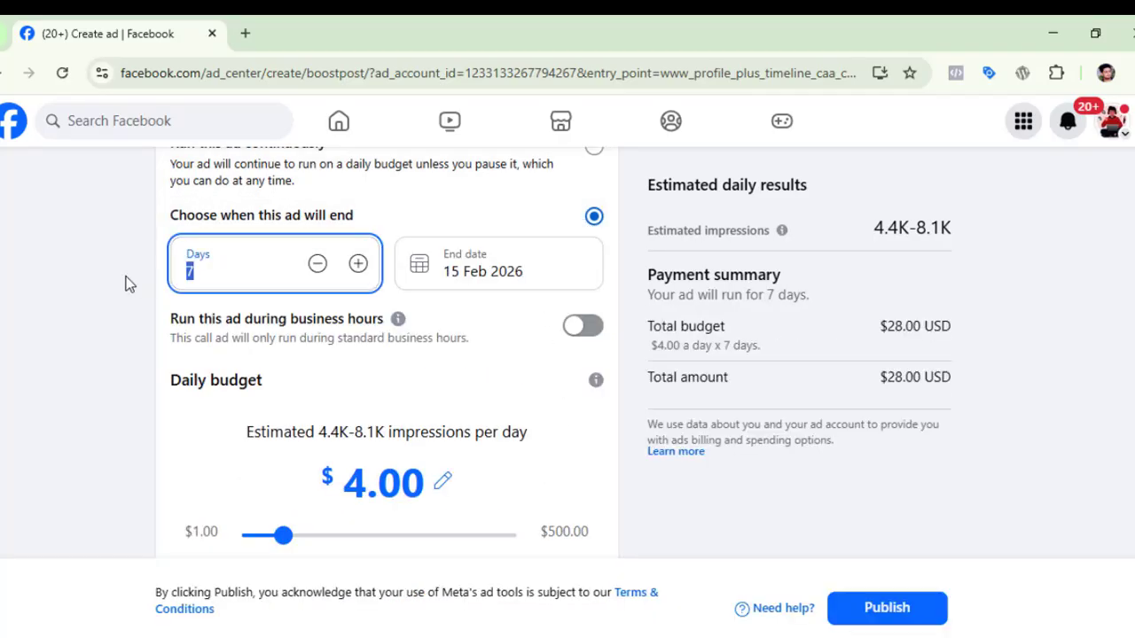
type("3")
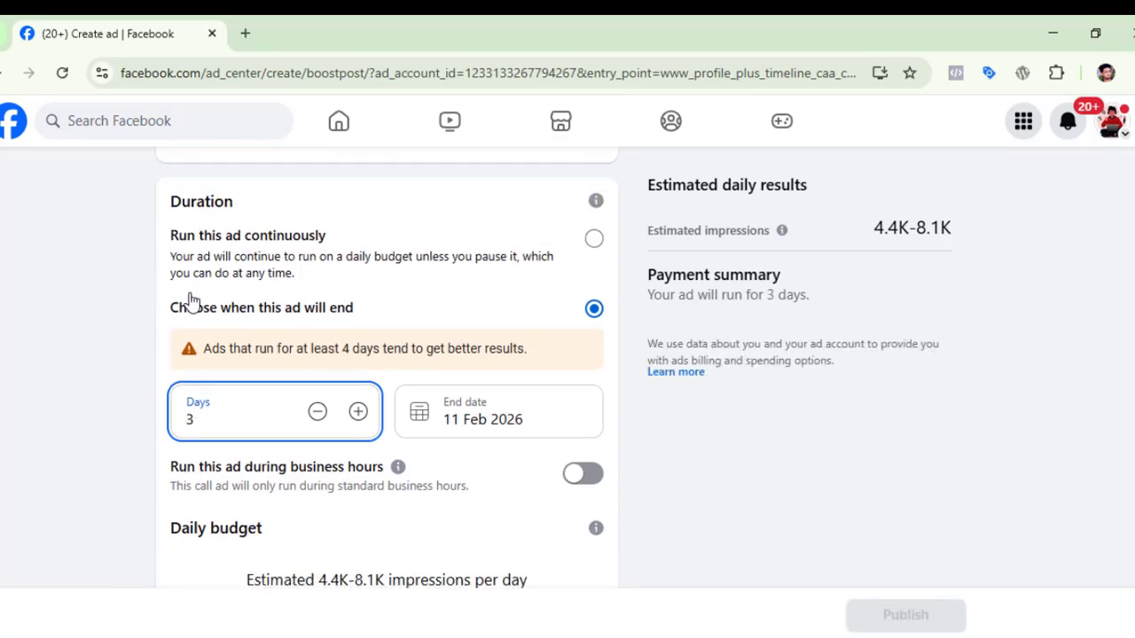
Step: Read the recommendation on minimum ad run time and set the ad's duration to 4 days
left_click_drag(205, 346, 321, 361)
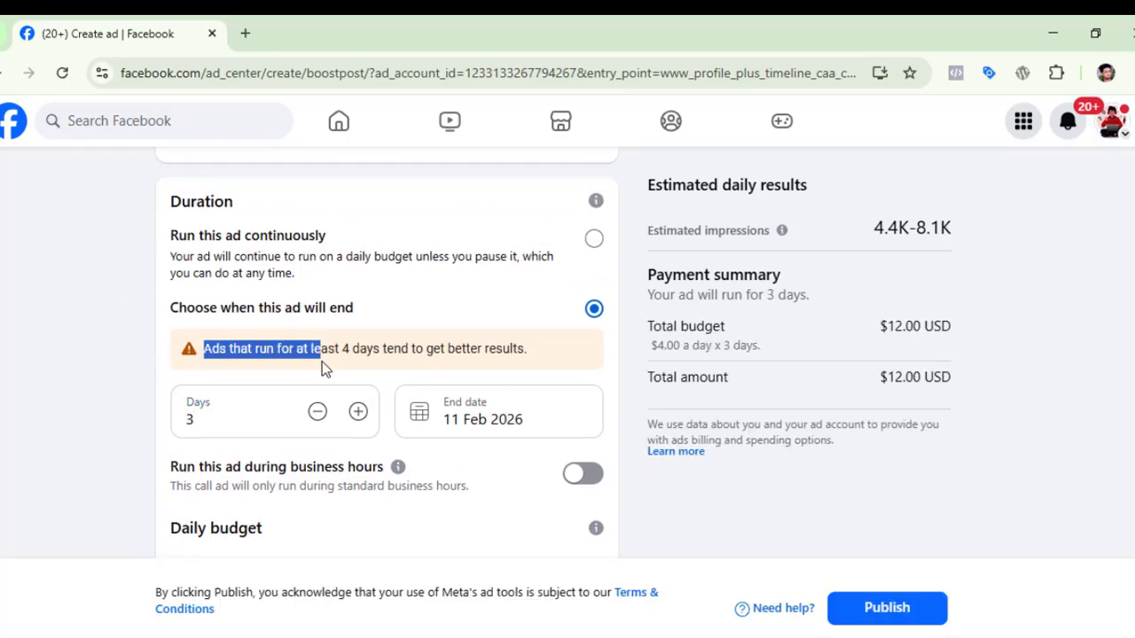
left_click_drag(322, 361, 486, 364)
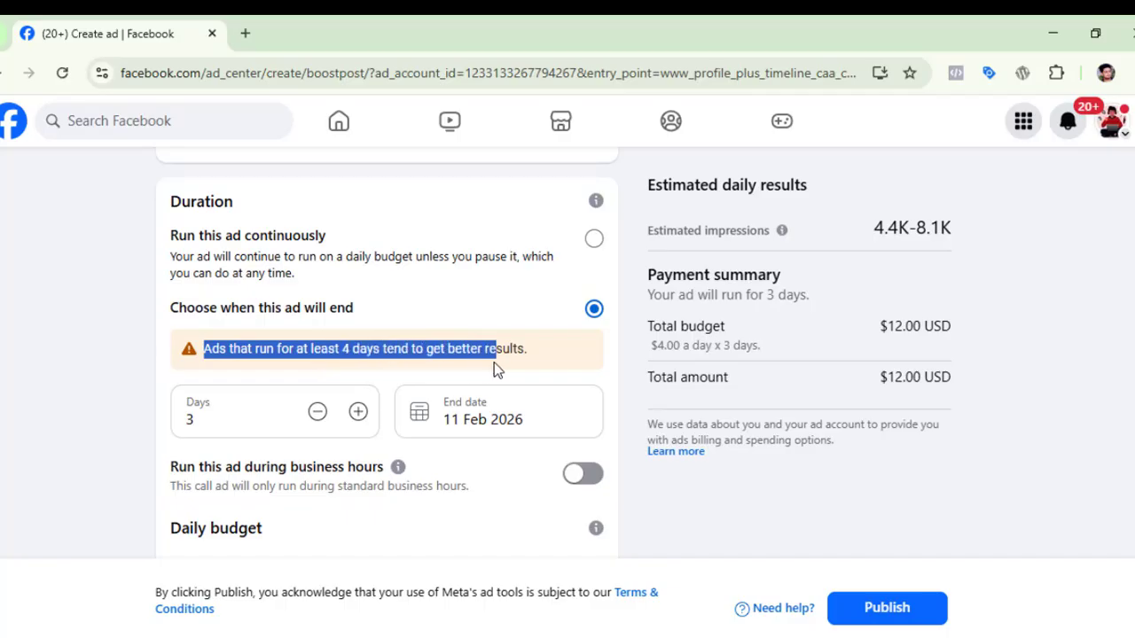
left_click_drag(493, 363, 532, 355)
left_click(314, 356)
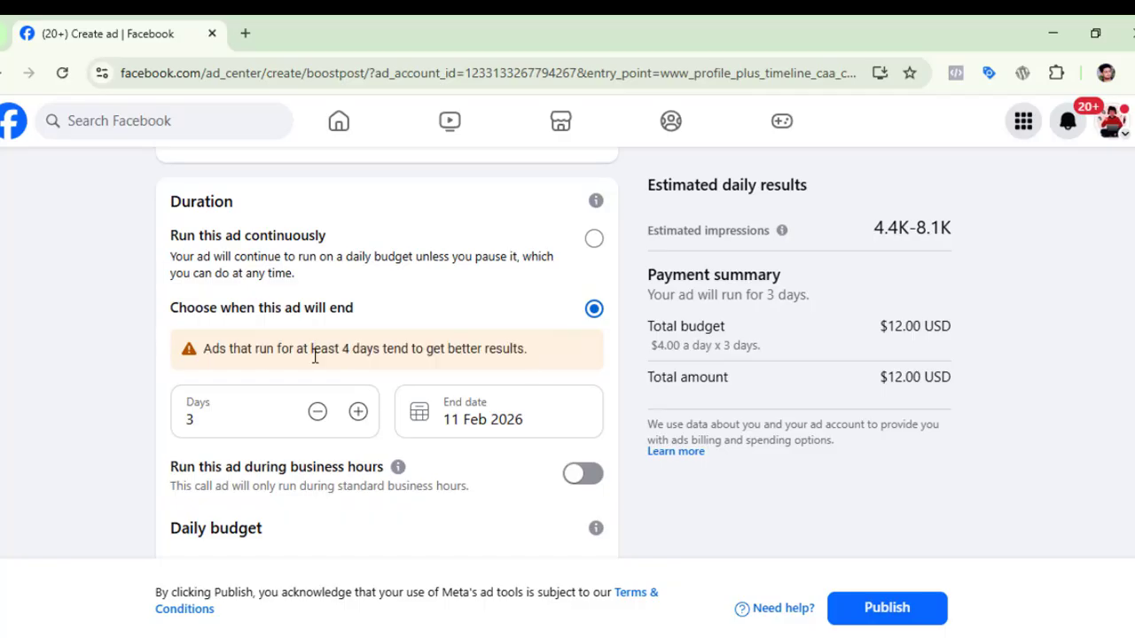
left_click(274, 413)
key("BackSpace")
type("4")
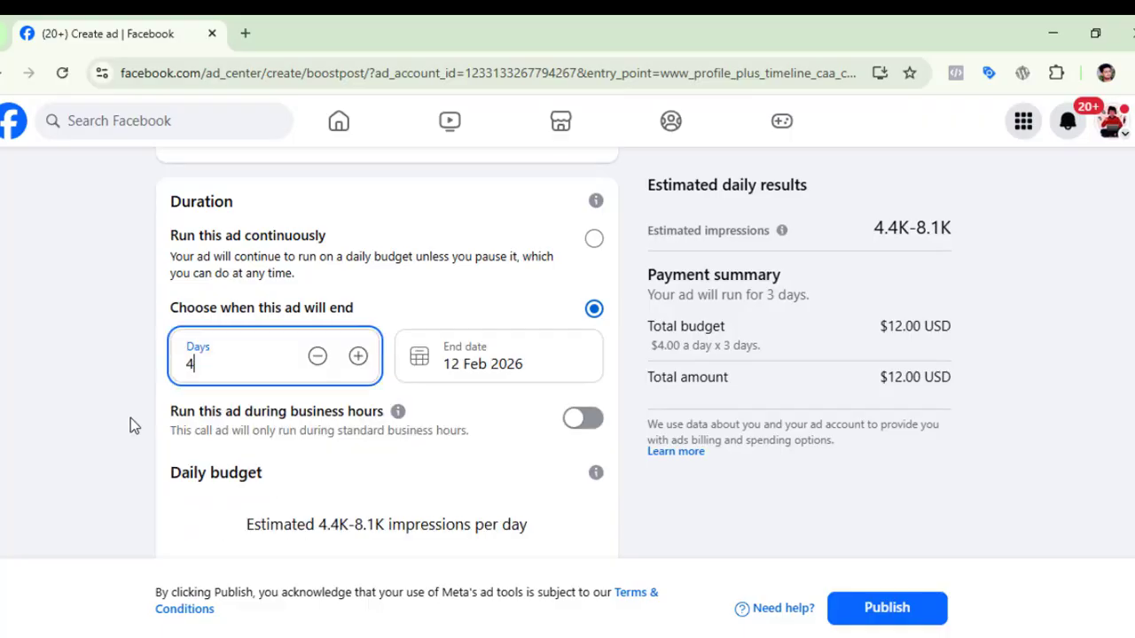
Step: Set the ad's daily budget to $1.00
left_click(130, 418)
scroll(433, 424, "down", 2)
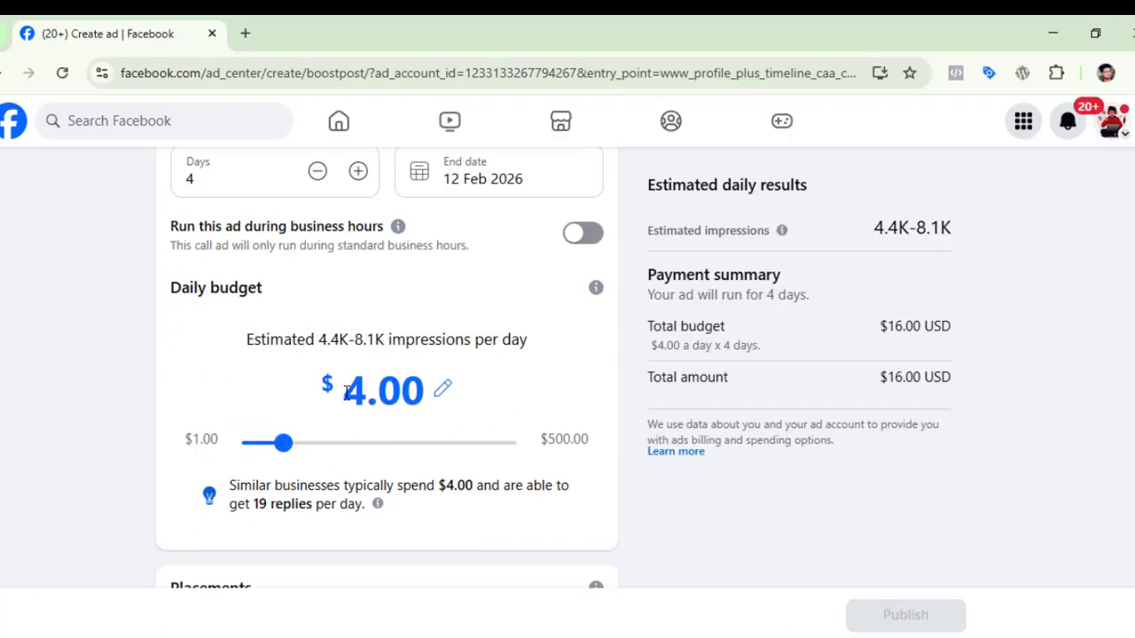
left_click(390, 389)
type("1")
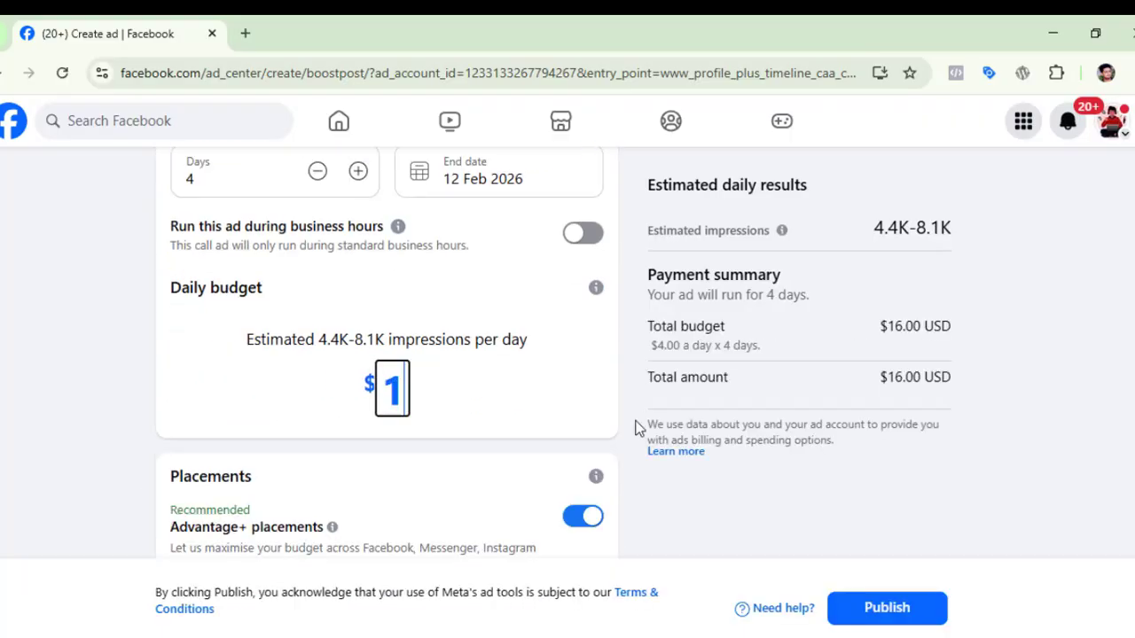
left_click(71, 404)
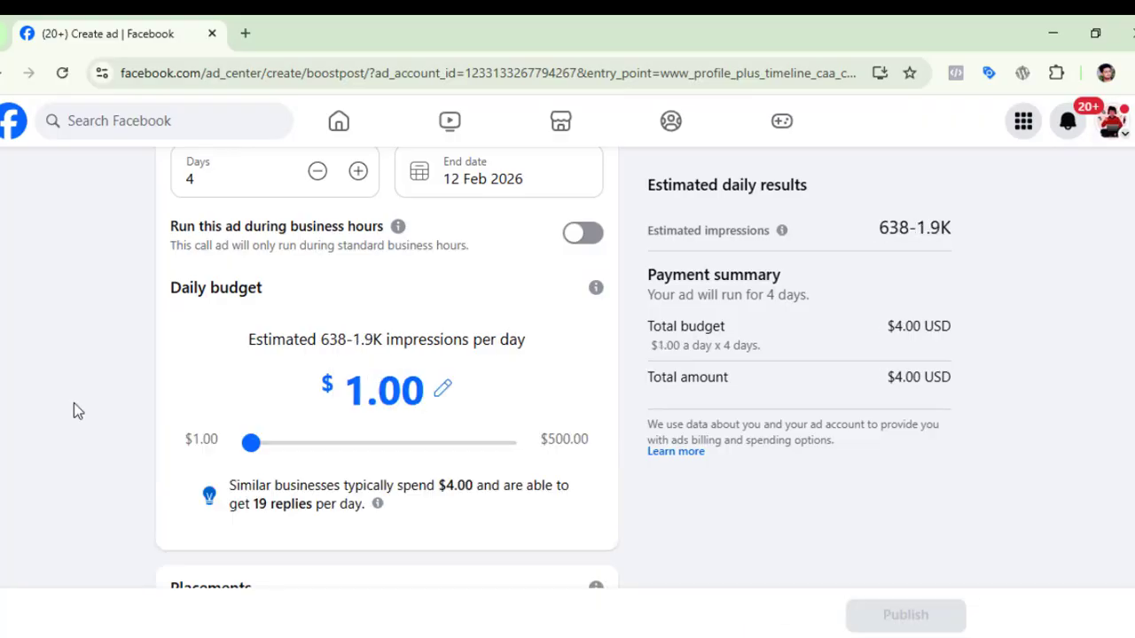
Step: Examine the estimated daily impressions for the chosen budget and read the explanation of how far actual impressions may differ
left_click(357, 399)
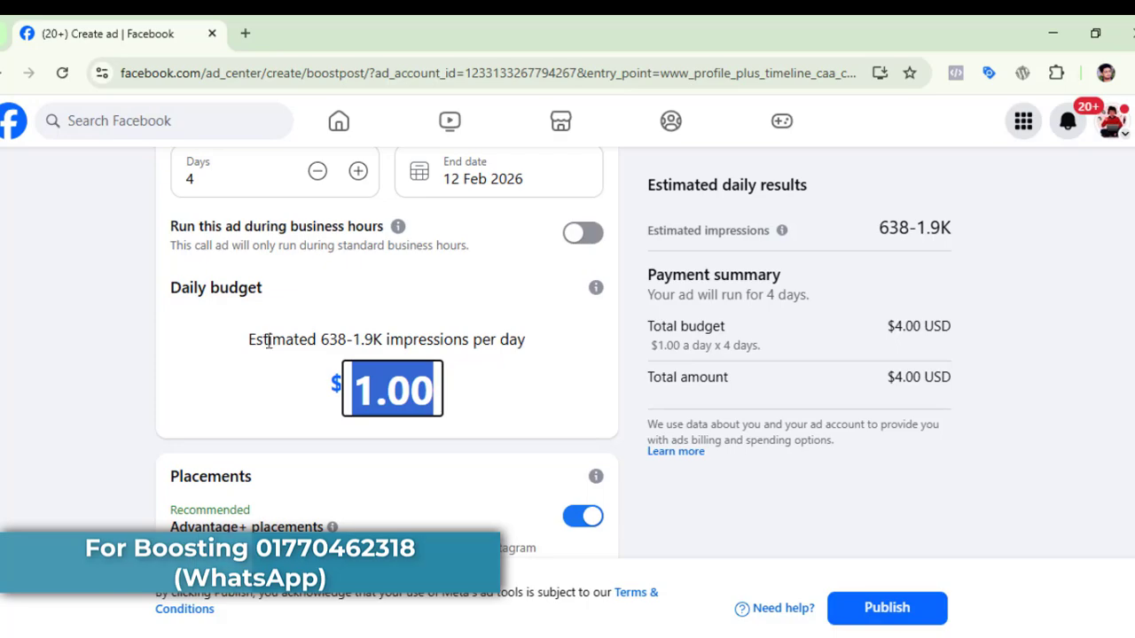
left_click_drag(258, 342, 347, 342)
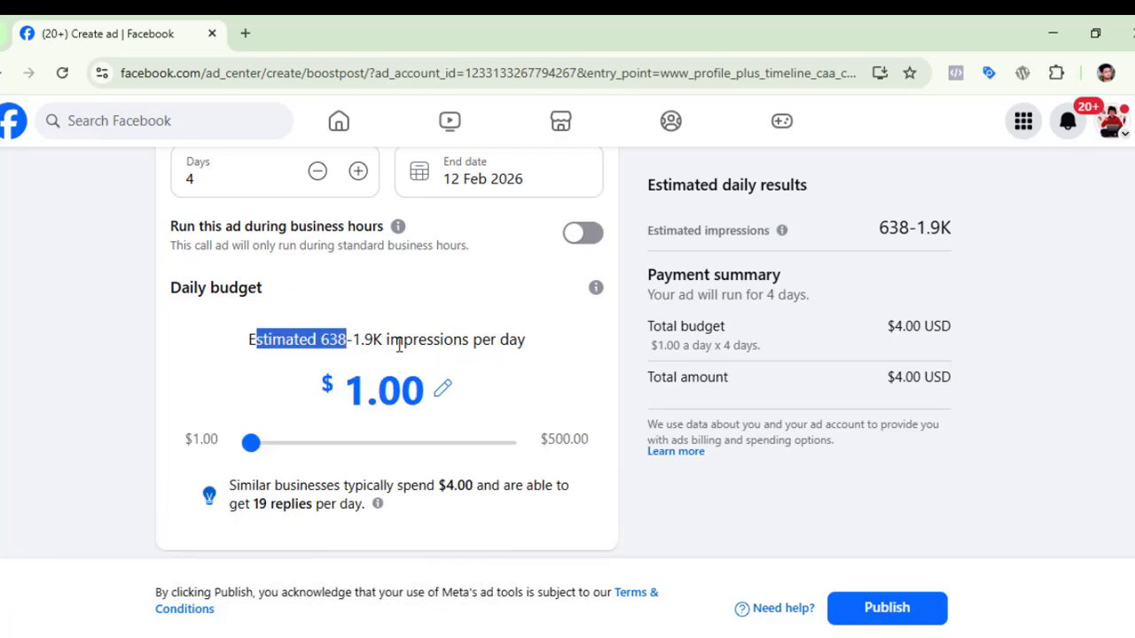
left_click(470, 334)
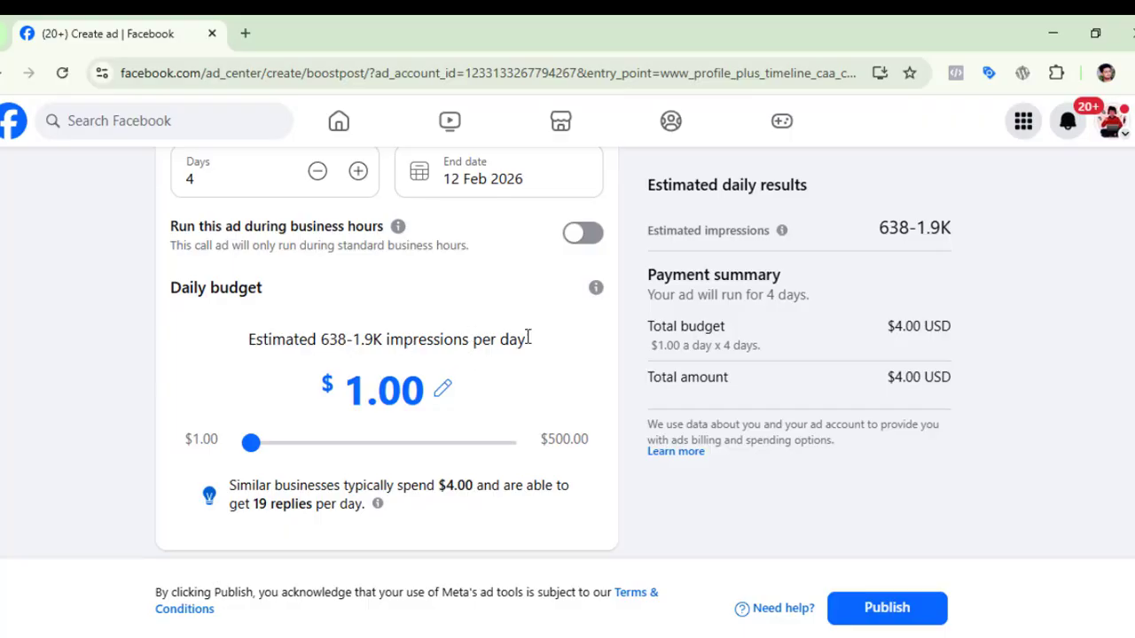
mouse_move(782, 231)
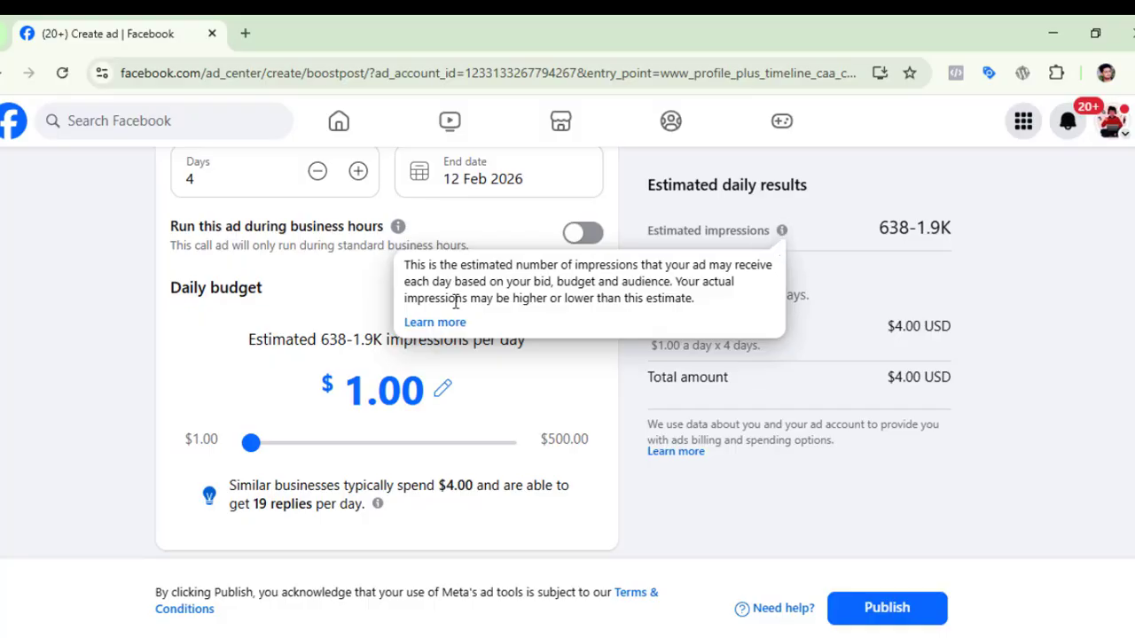
mouse_move(681, 282)
left_mouse_down()
mouse_move(468, 301)
mouse_move(572, 315)
mouse_move(701, 307)
mouse_move(671, 284)
left_mouse_up()
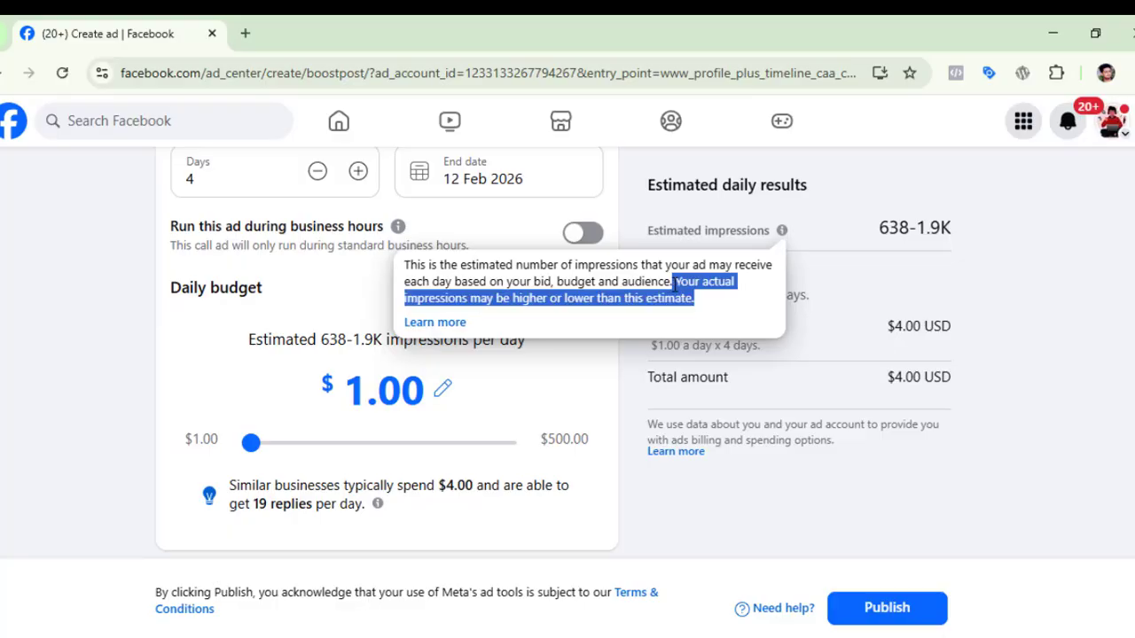
left_click(694, 301)
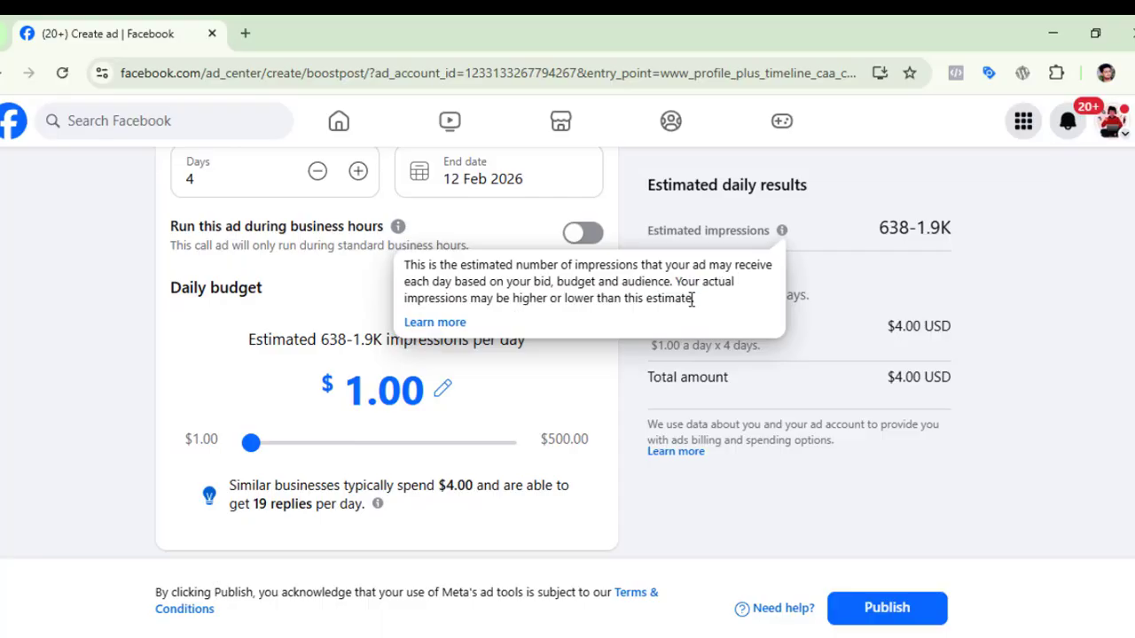
mouse_move(676, 281)
left_mouse_down()
mouse_move(697, 306)
mouse_move(675, 300)
mouse_move(676, 284)
left_mouse_up()
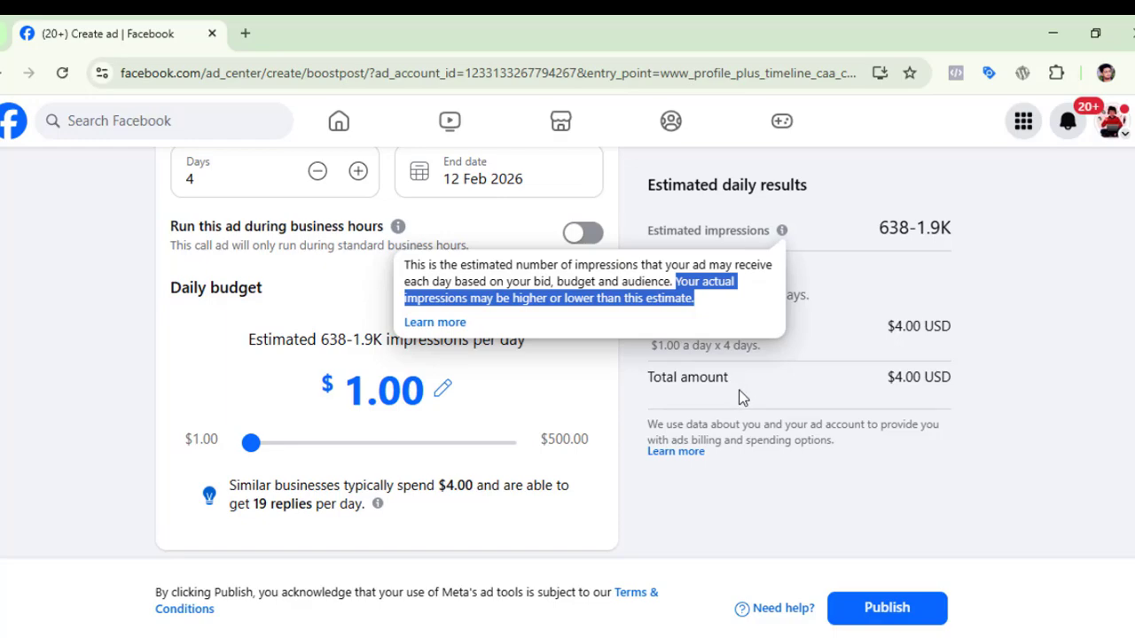
left_click(833, 263)
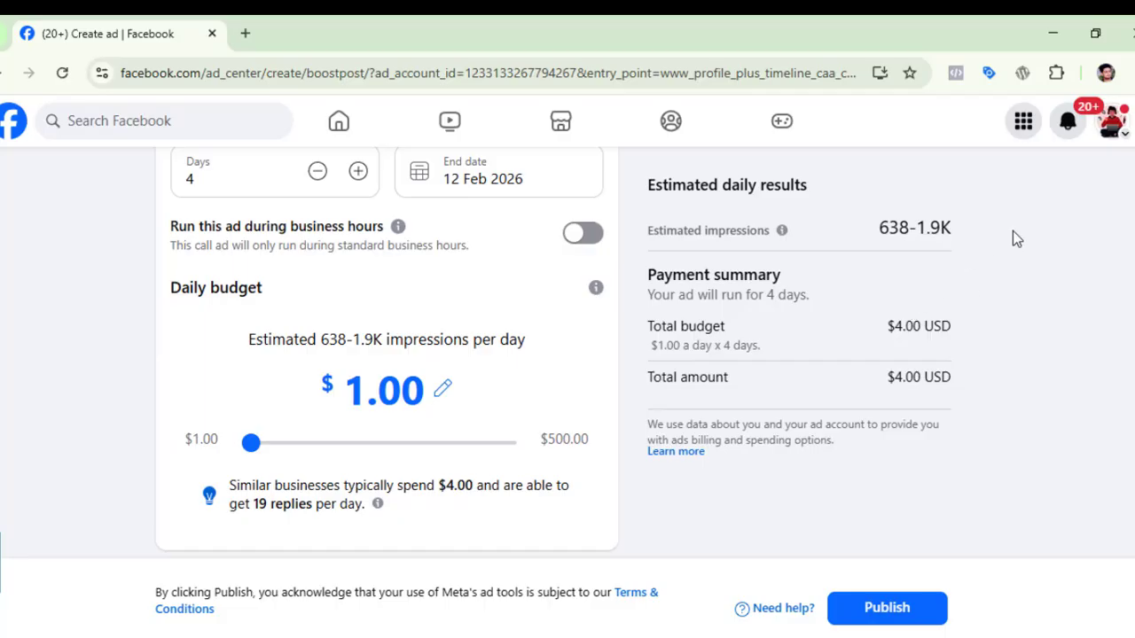
Step: Turn off the Meta pixel for the ad
scroll(540, 391, "up", 5)
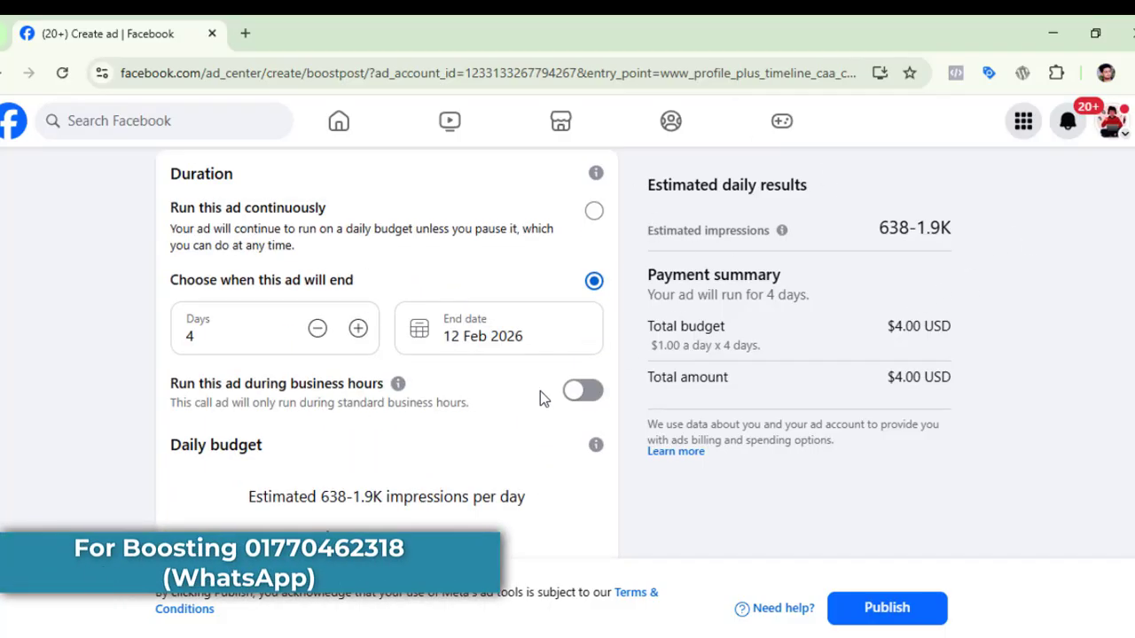
scroll(544, 392, "up", 10)
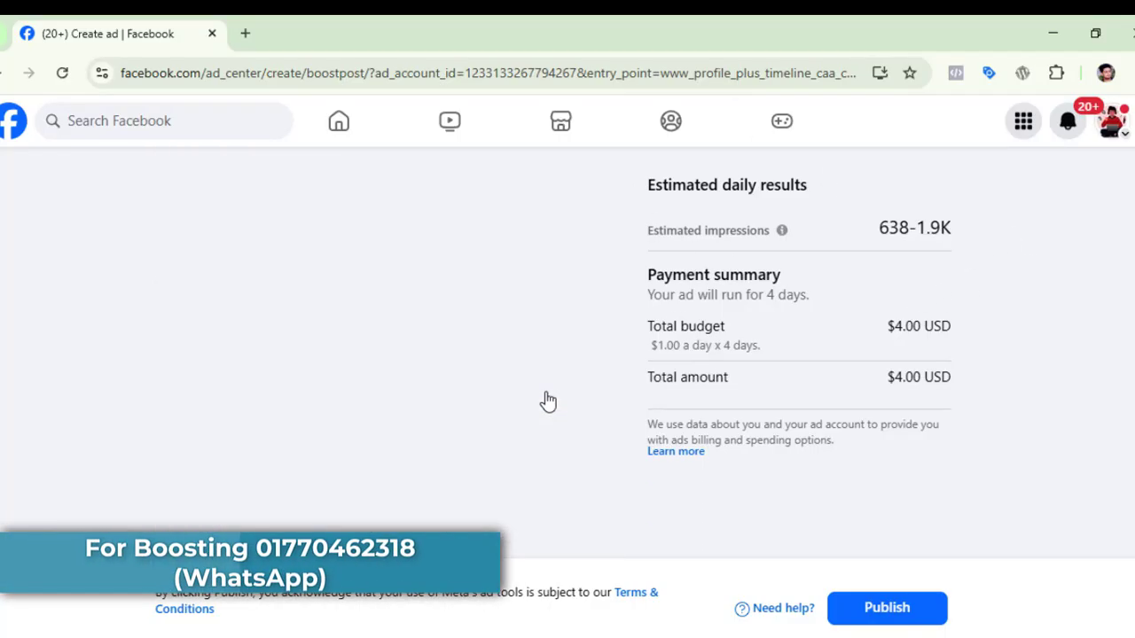
scroll(547, 392, "down", 10)
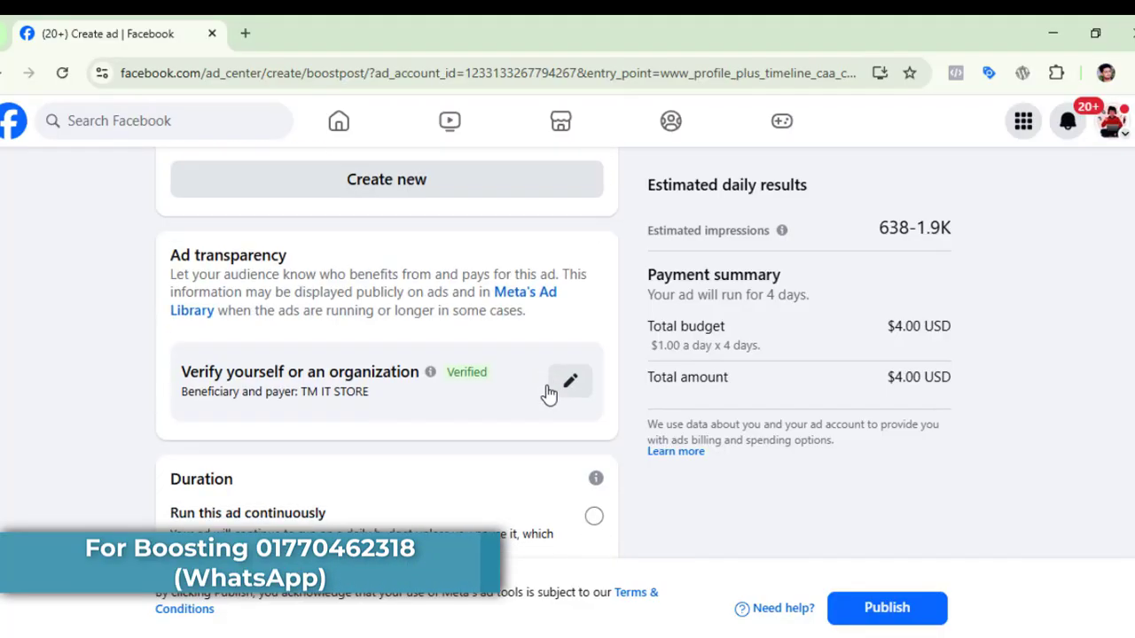
scroll(643, 430, "down", 8)
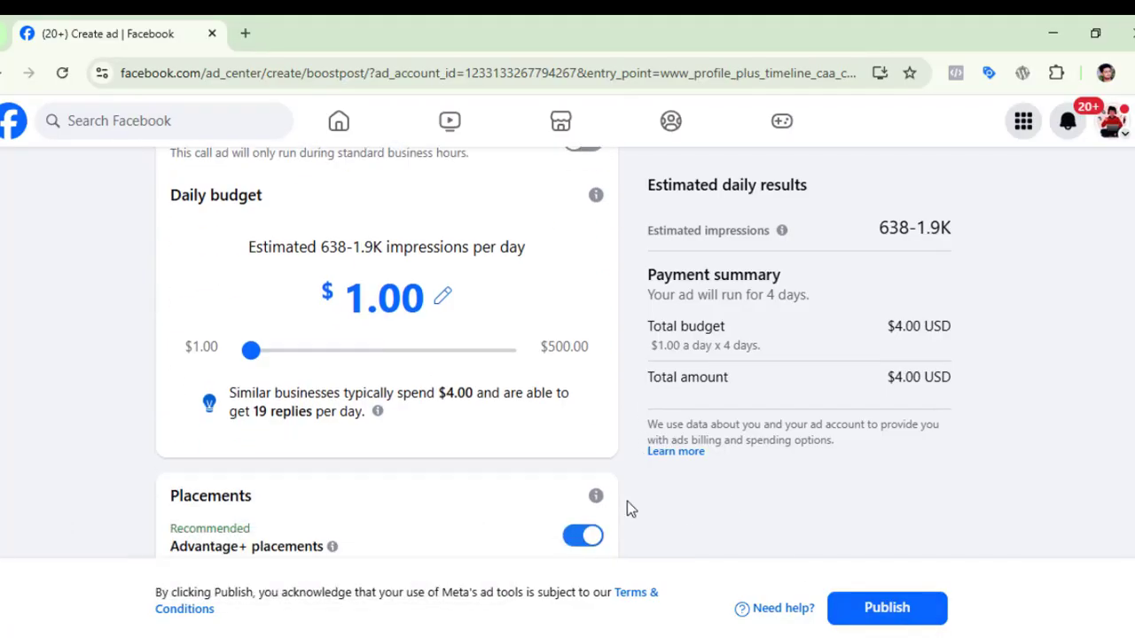
scroll(627, 501, "down", 4)
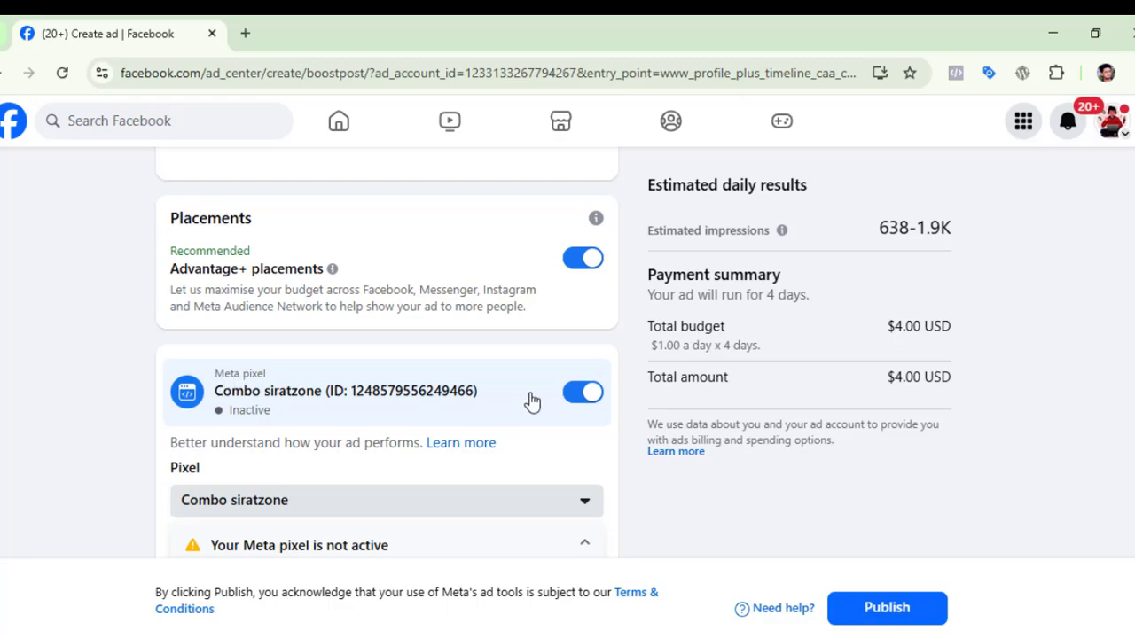
left_click(581, 398)
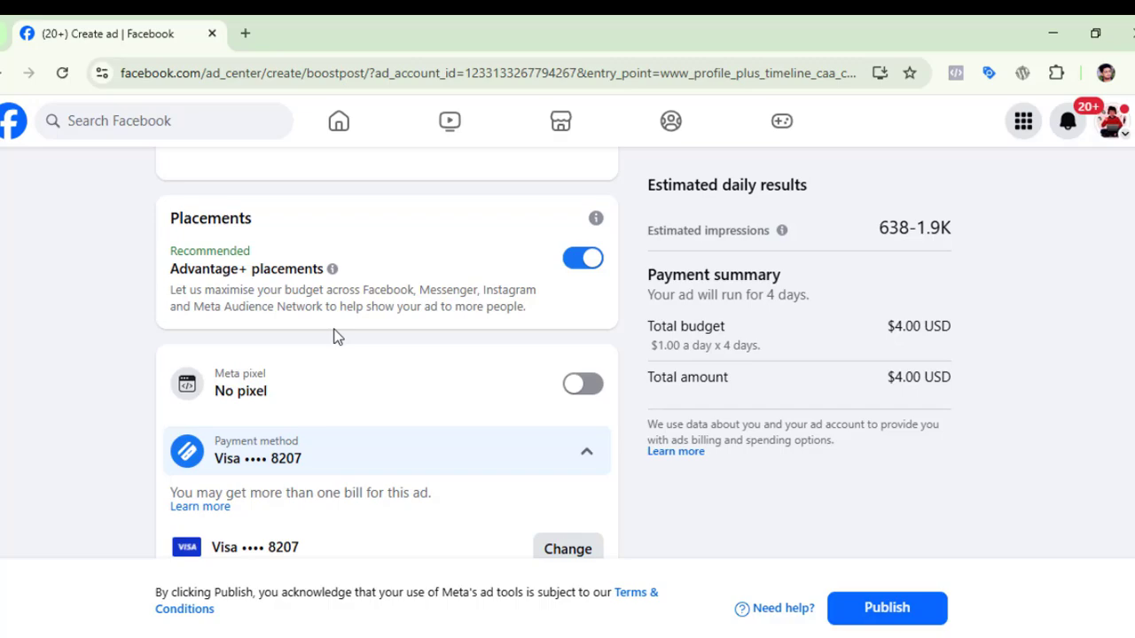
Step: Review the ad's settings from placements and payment method back through audience, special ad category and message destination
scroll(441, 360, "down", 1)
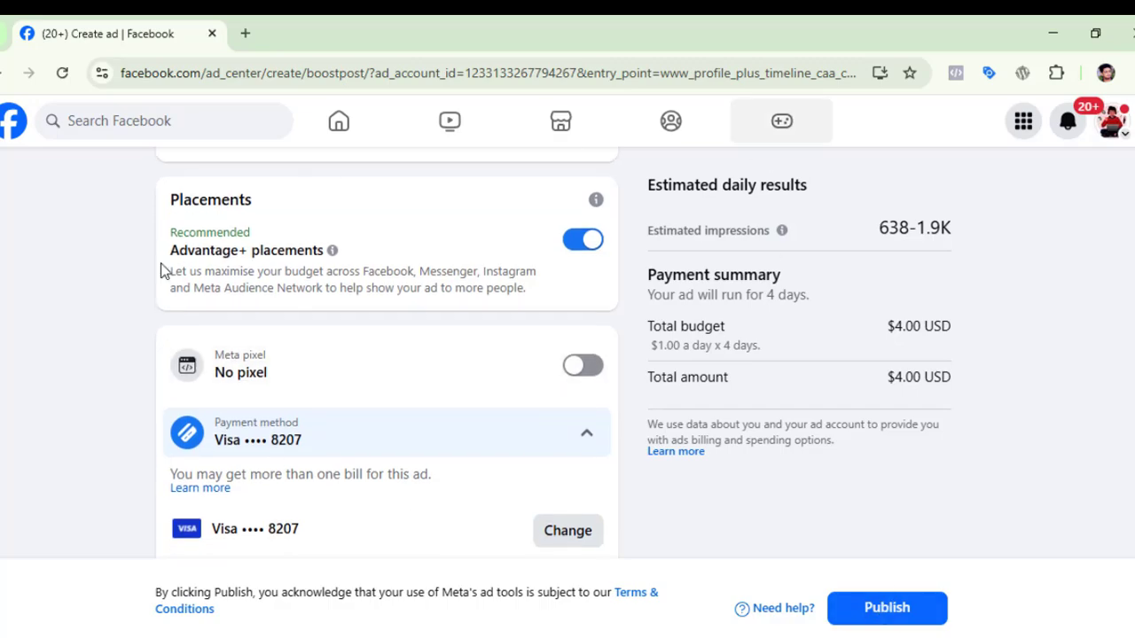
scroll(382, 487, "up", 5)
scroll(425, 476, "down", 5)
scroll(616, 468, "up", 8)
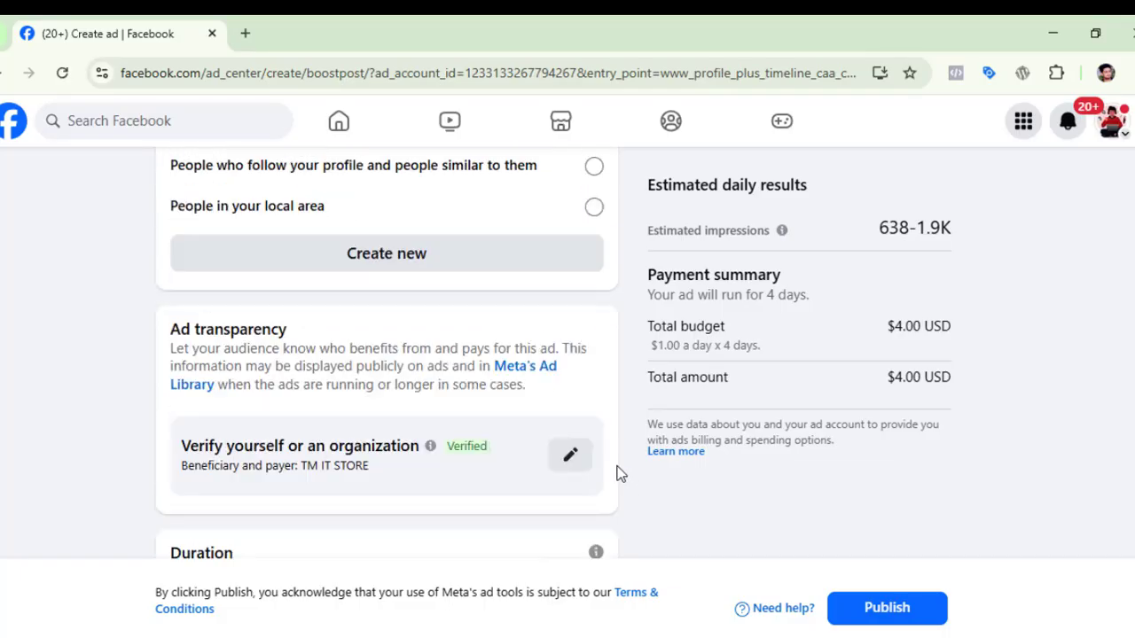
scroll(615, 469, "down", 3)
scroll(620, 474, "up", 3)
scroll(621, 474, "up", 10)
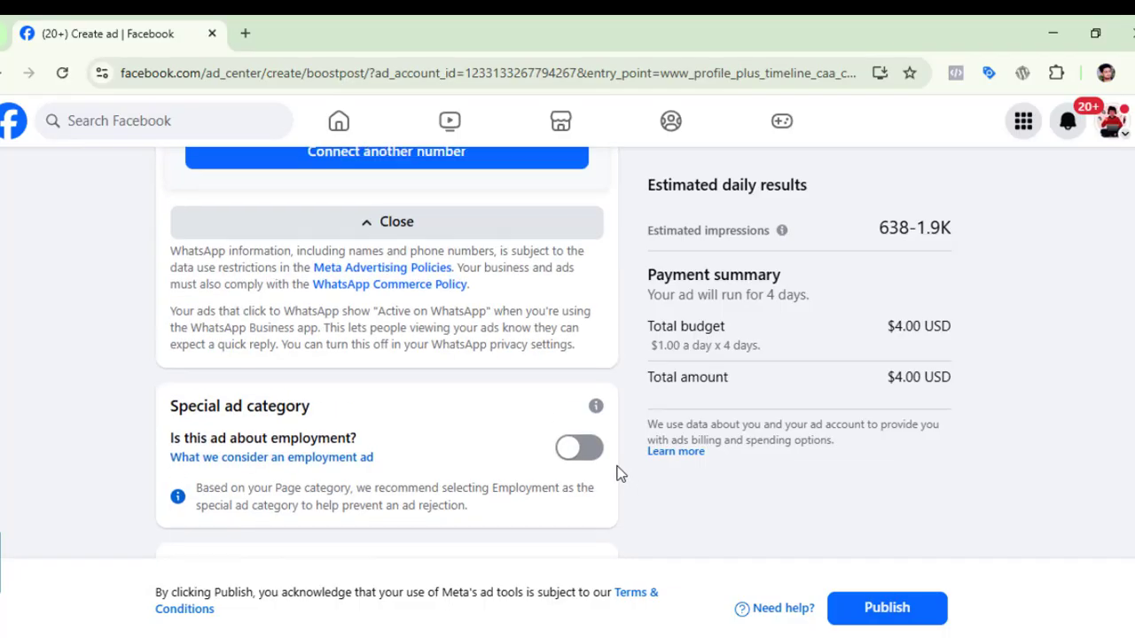
scroll(624, 465, "up", 5)
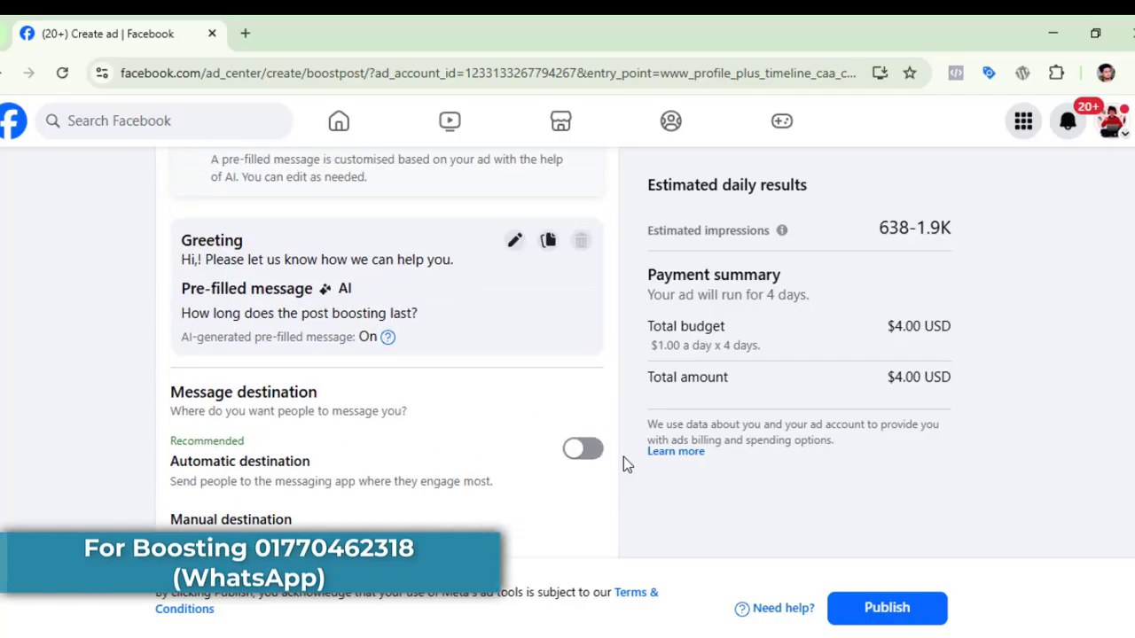